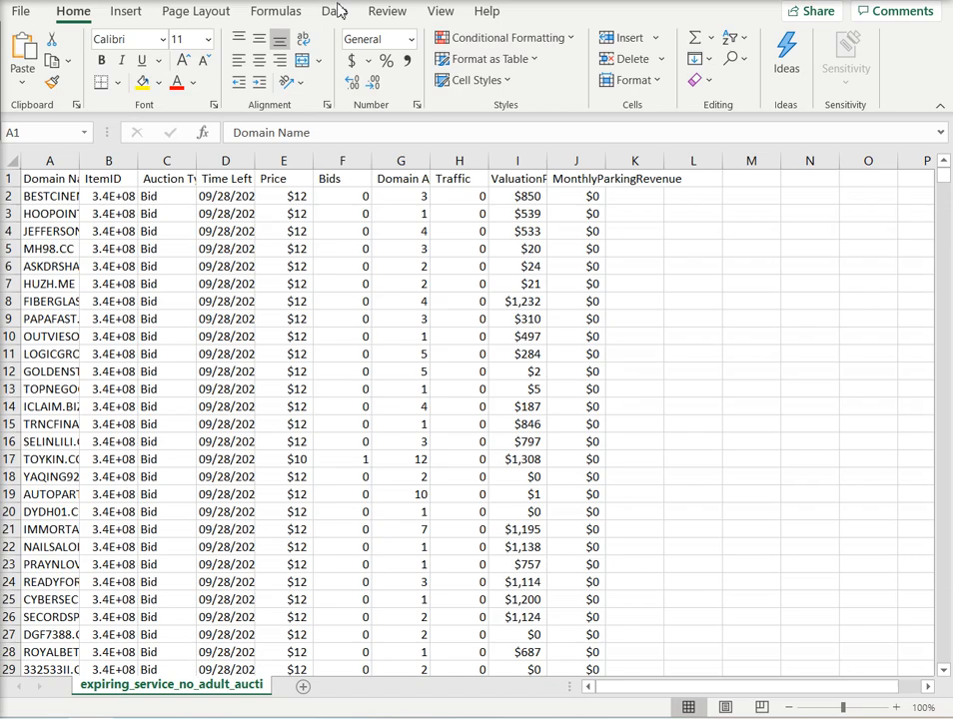
Step: Freeze the top row so the column headings stay visible while scrolling
{"action": "left_click", "coordinate": [441, 15]}
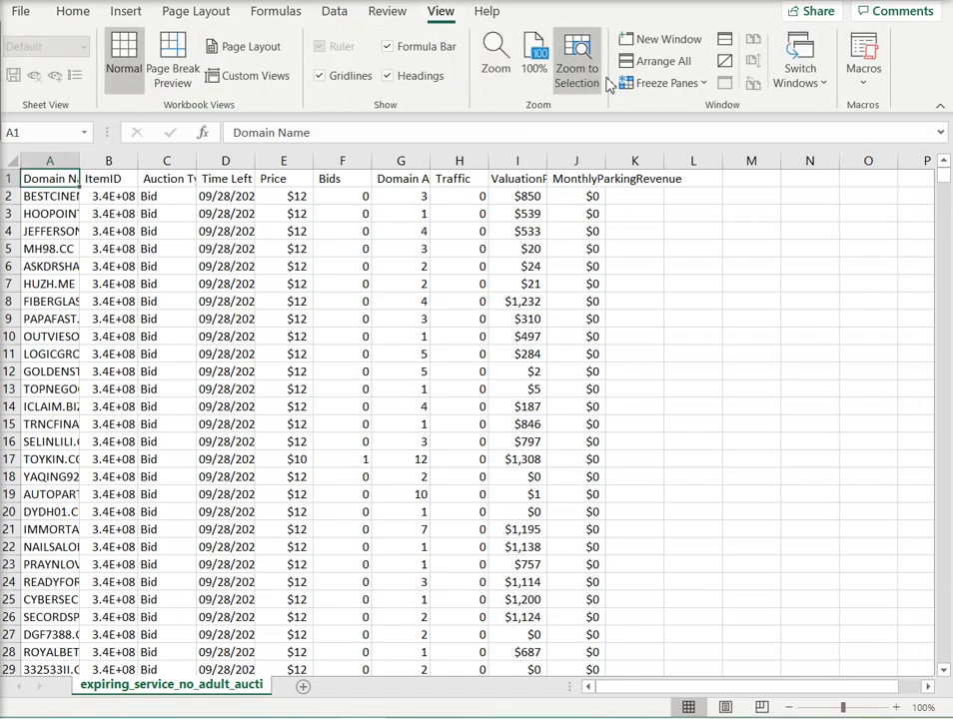
{"action": "left_click", "coordinate": [656, 86]}
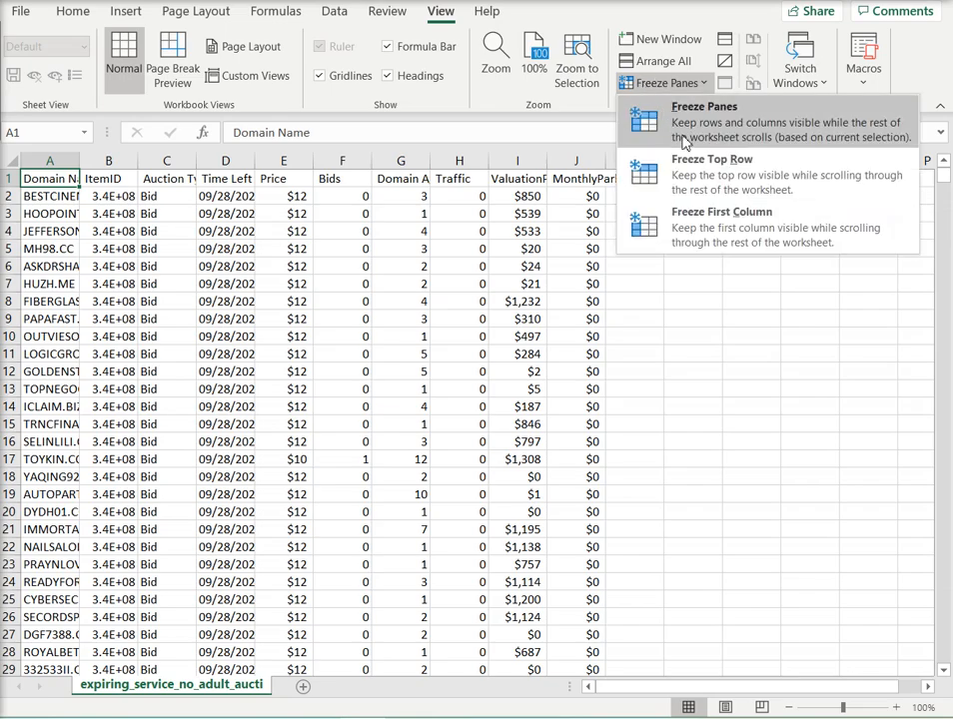
{"action": "left_click", "coordinate": [696, 176]}
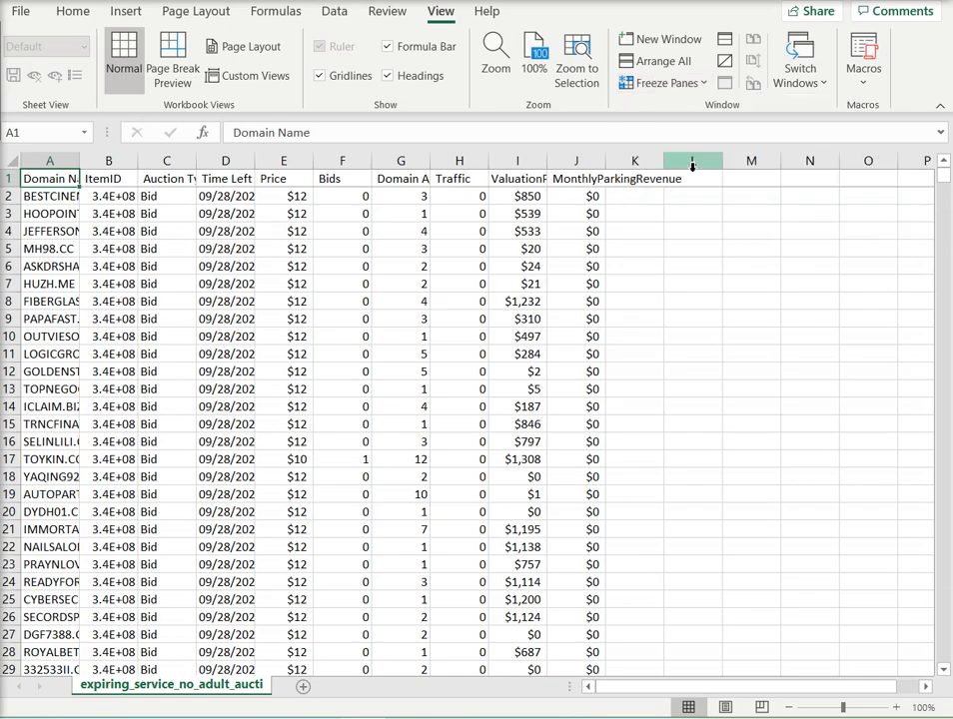
Step: Delete the ItemID column from the sheet
{"action": "left_click", "coordinate": [110, 160]}
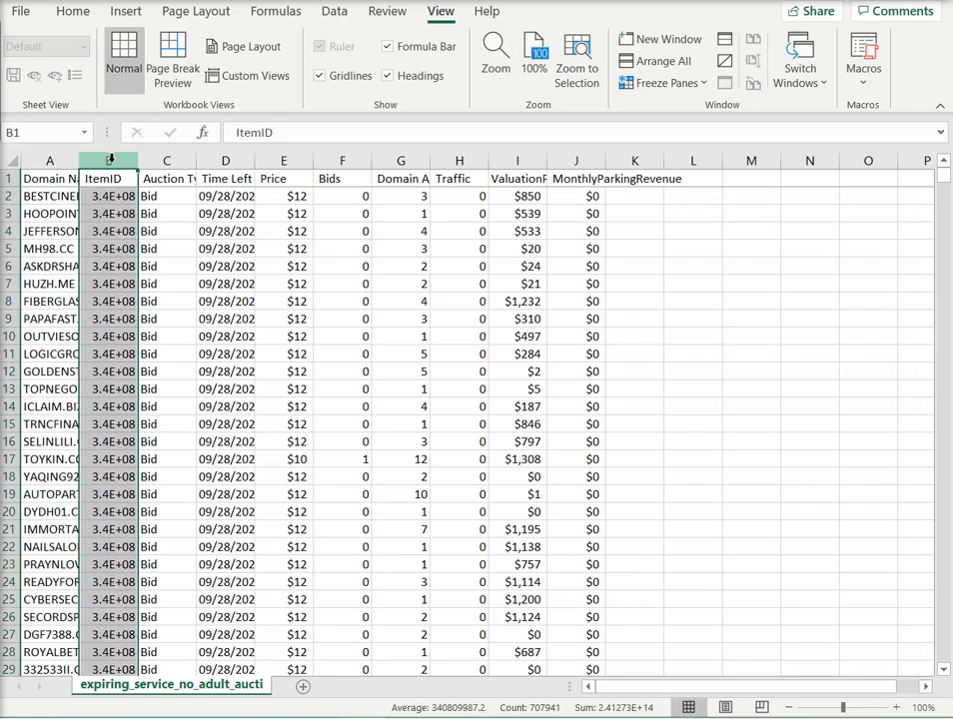
{"action": "right_click", "coordinate": [110, 159]}
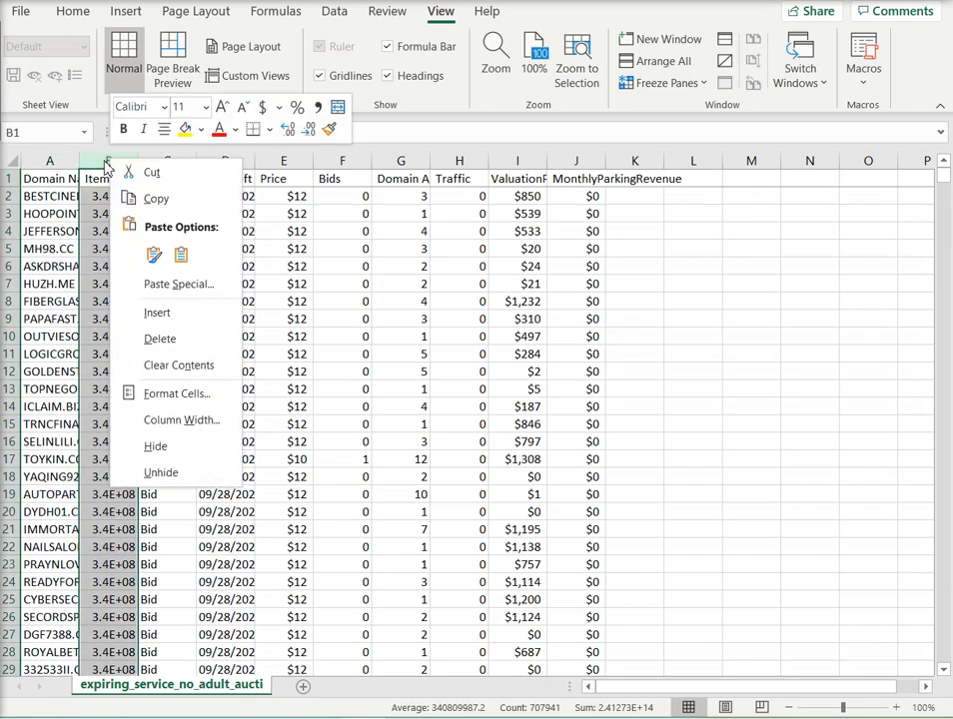
{"action": "left_click", "coordinate": [175, 334]}
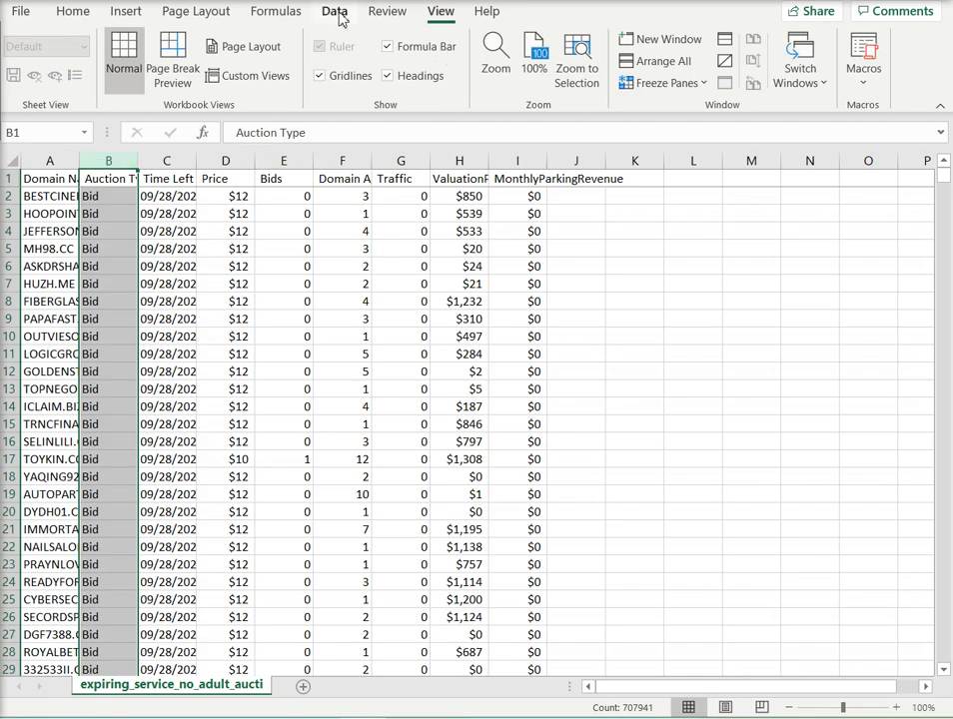
Step: Sort the whole table by the Auction Type column from Z to A, expanding the selection to the neighbouring data
{"action": "left_click", "coordinate": [338, 14]}
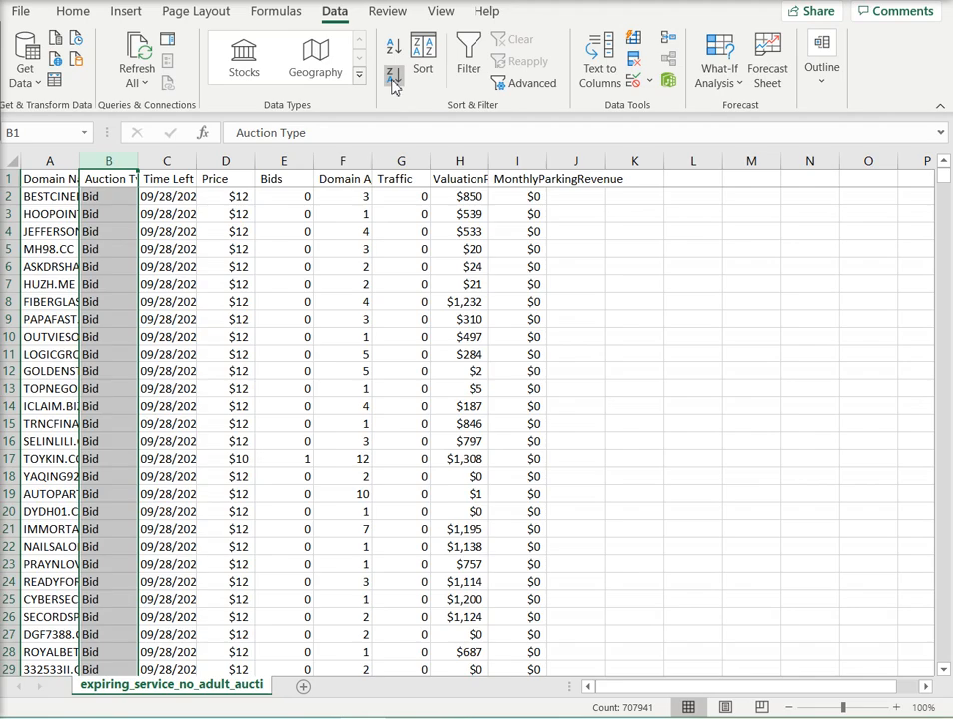
{"action": "left_click", "coordinate": [394, 78]}
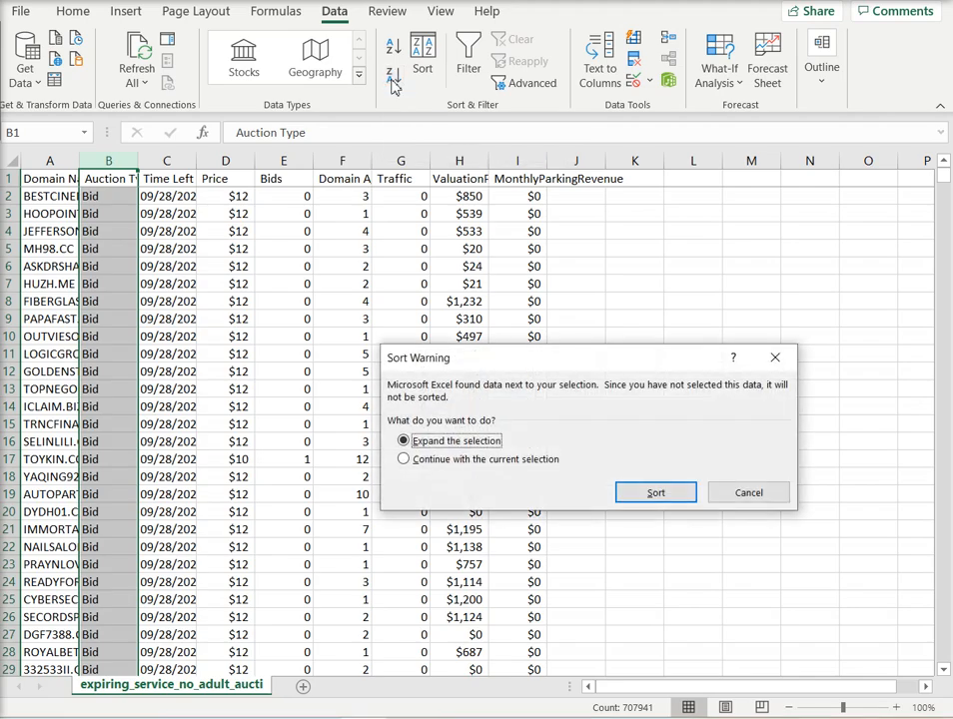
{"action": "left_click", "coordinate": [655, 495]}
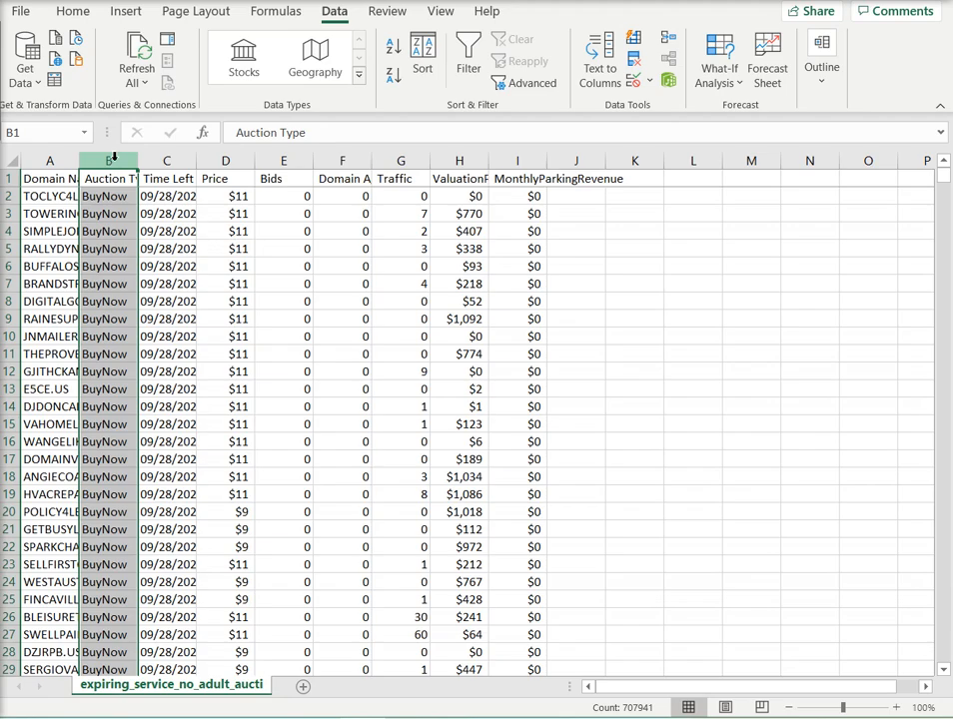
Step: Find the first "bid" entry in the Auction Type column
{"action": "key", "text": "ctrl+f"}
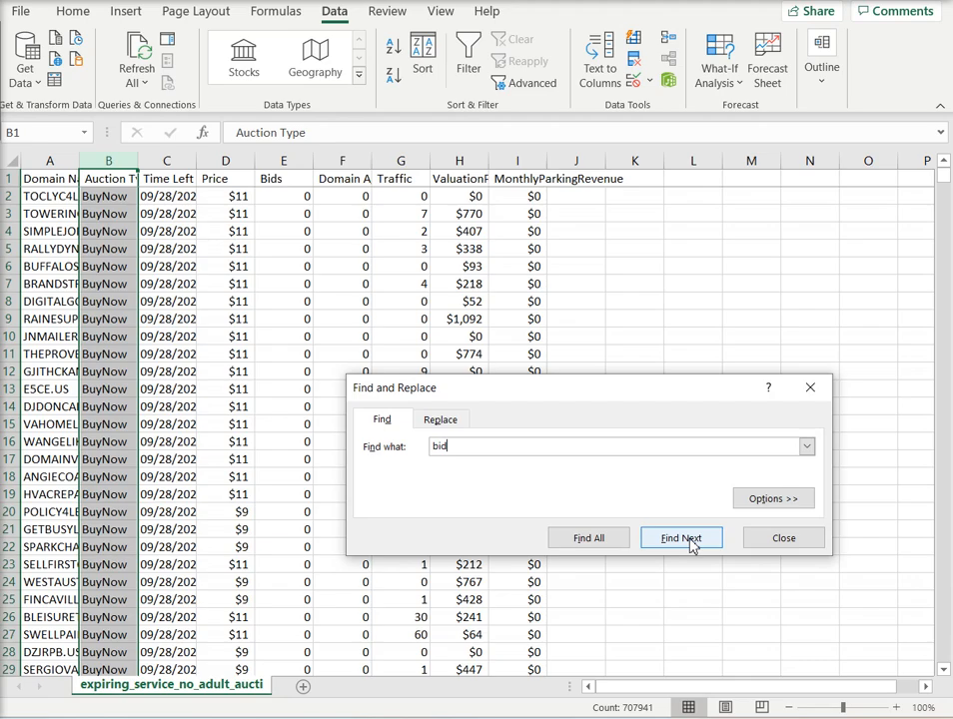
{"action": "left_click", "coordinate": [690, 541]}
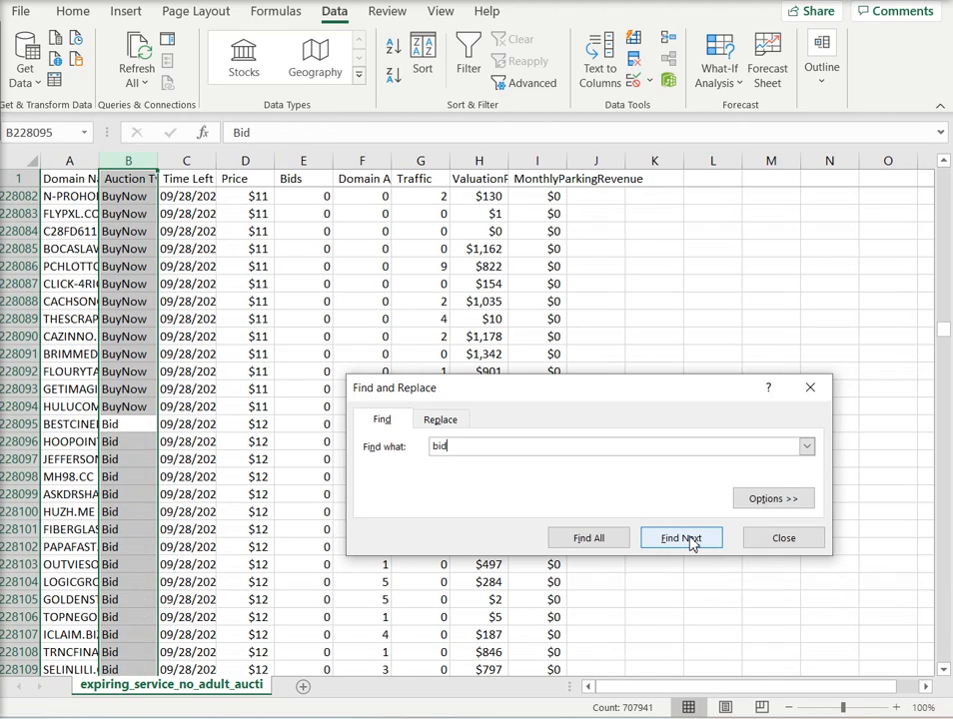
{"action": "left_click", "coordinate": [812, 390]}
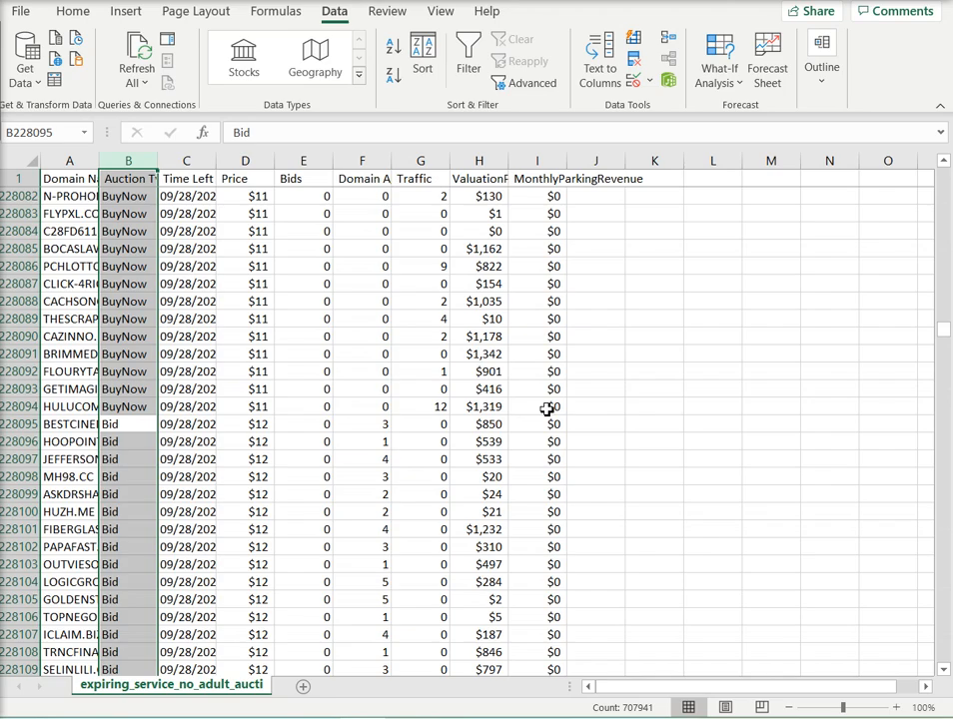
Step: Cut all BuyNow rows, from row 228094 up to row 2 across columns A to I, and paste them into a new sheet at A1
{"action": "left_click_drag", "start_coordinate": [553, 407], "coordinate": [72, 410]}
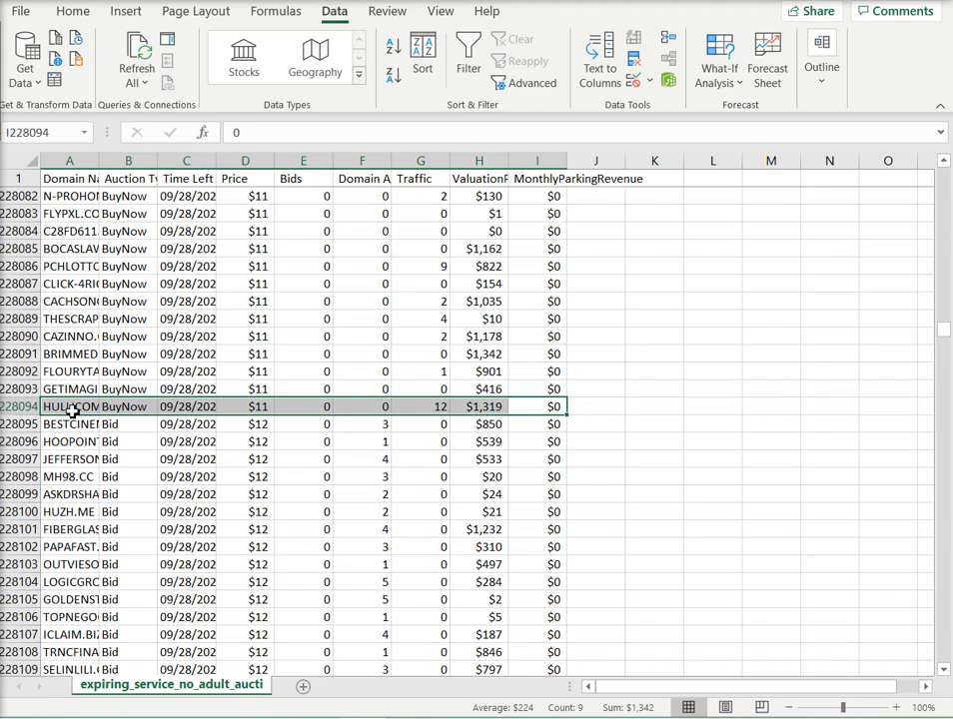
{"action": "key", "text": "ctrl+shift+Up"}
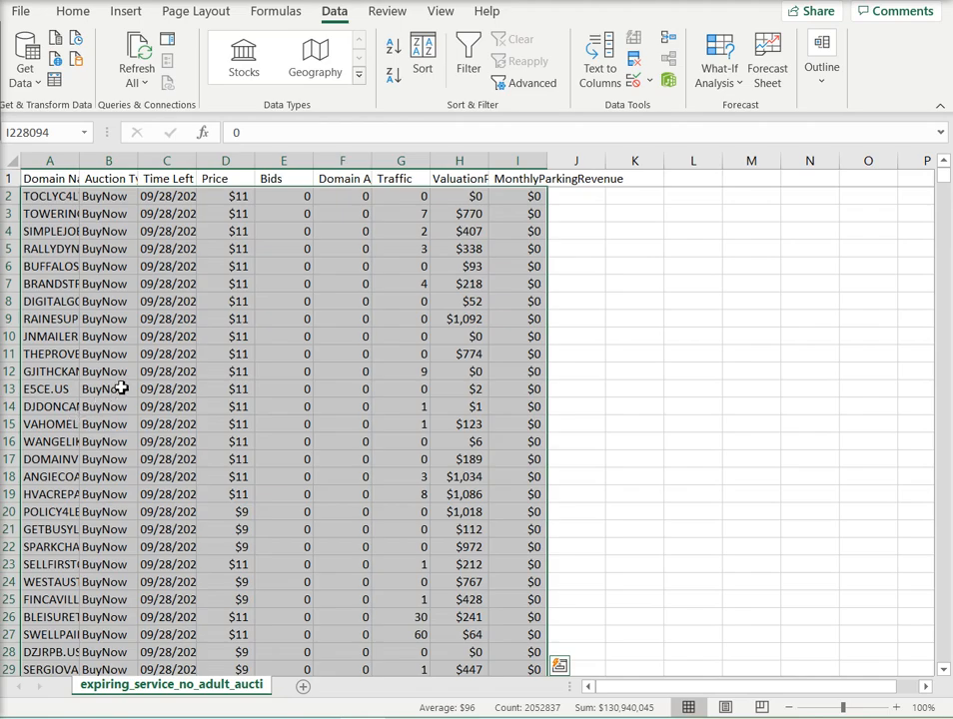
{"action": "right_click", "coordinate": [135, 363]}
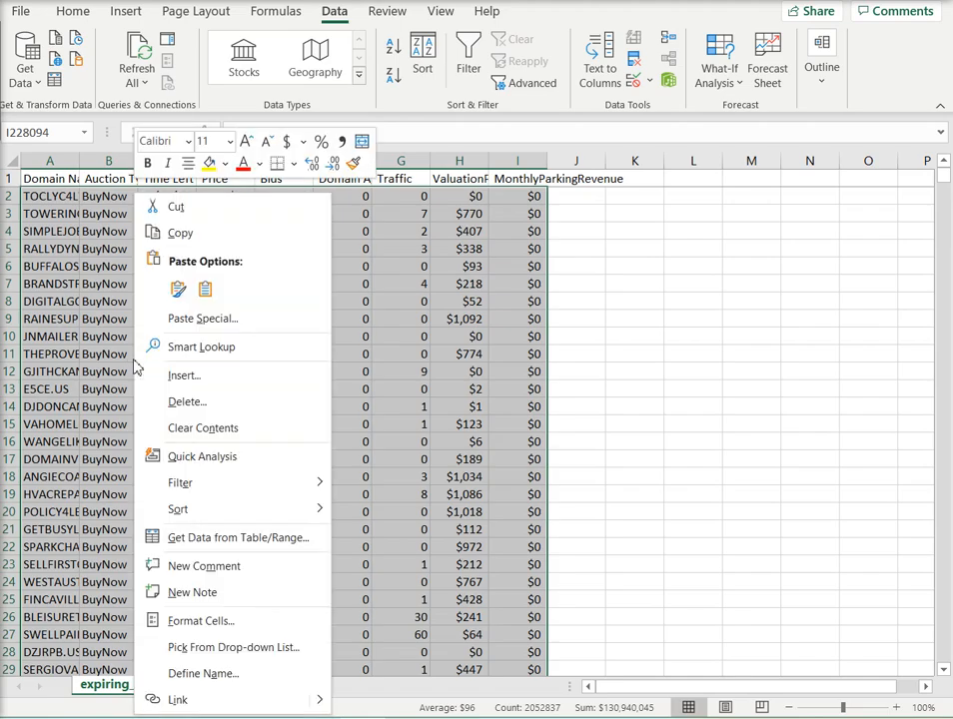
{"action": "left_click", "coordinate": [179, 208]}
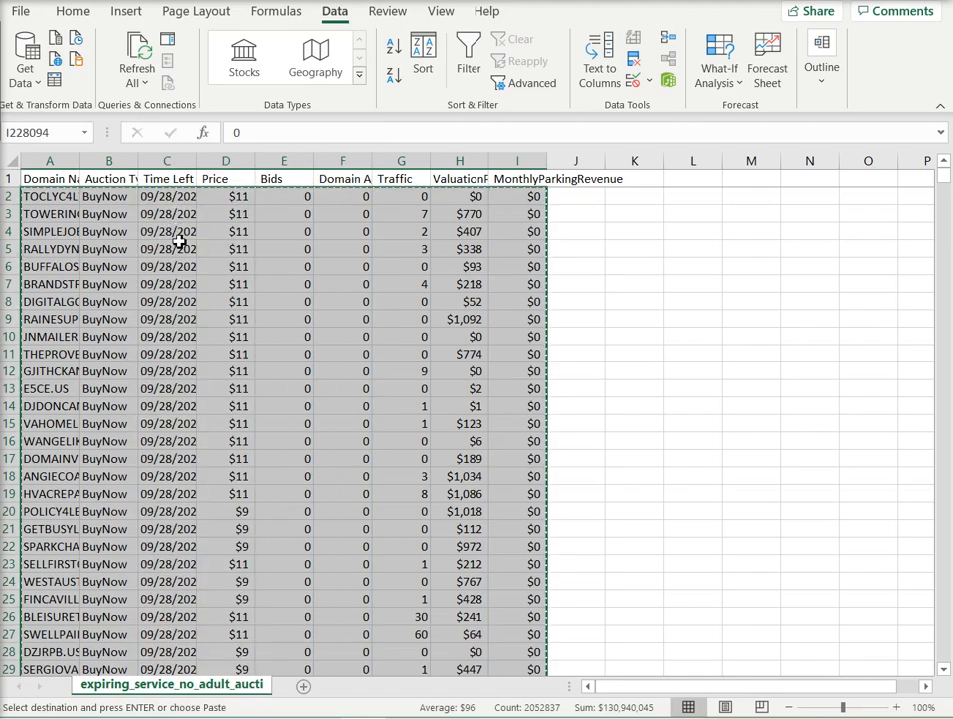
{"action": "left_click", "coordinate": [302, 688]}
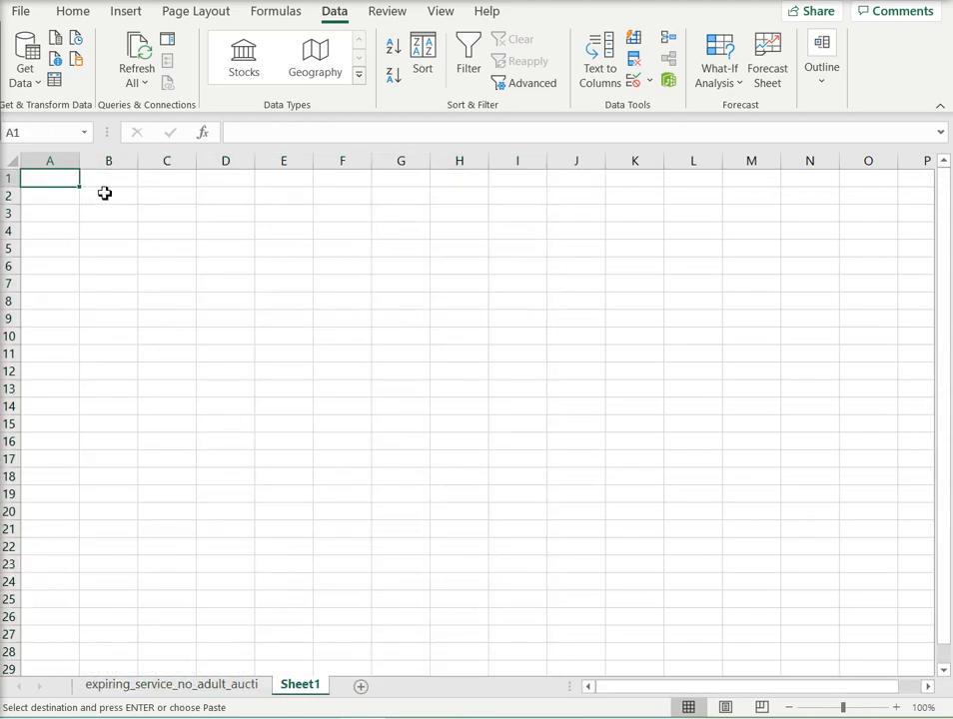
{"action": "right_click", "coordinate": [62, 186]}
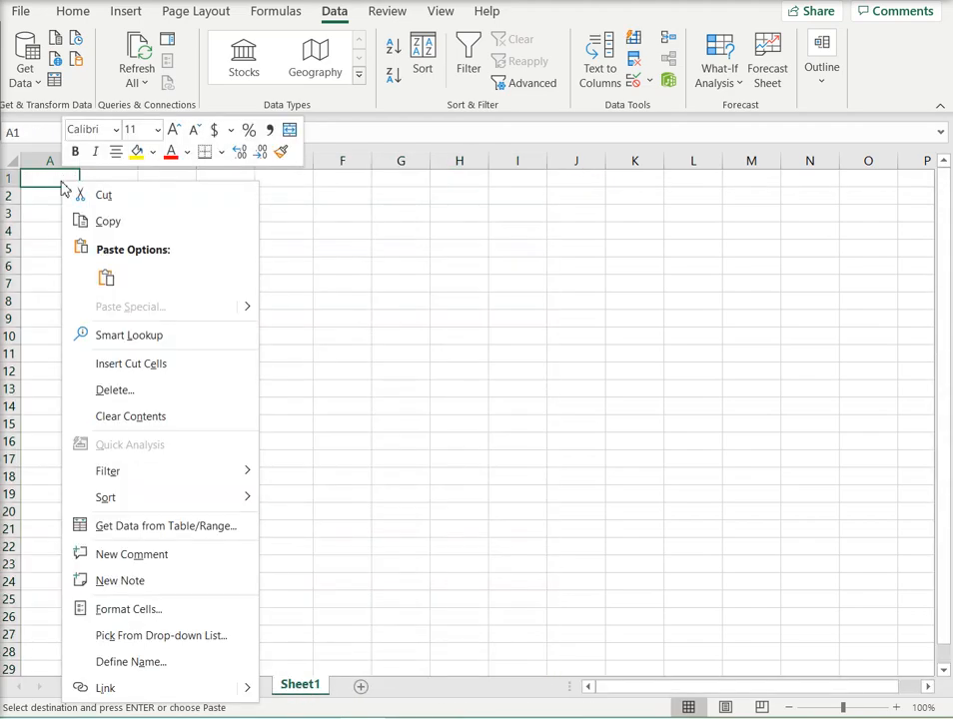
{"action": "left_click", "coordinate": [98, 275]}
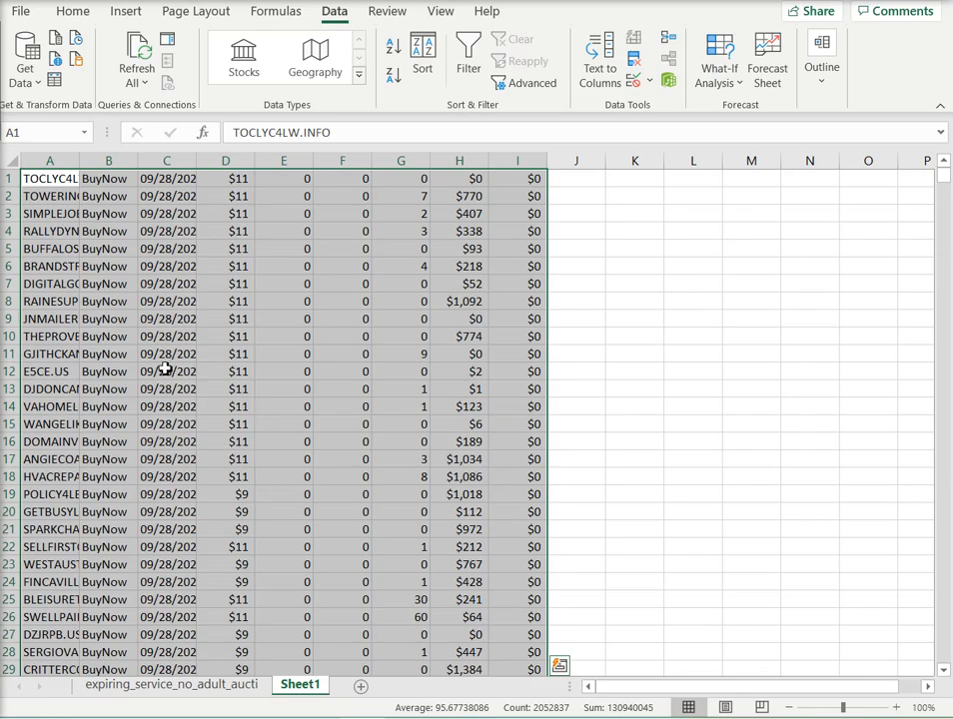
Step: Sort the pasted BuyNow rows by the valuations in column H from largest to smallest and widen column A to show the domain names
{"action": "left_click", "coordinate": [477, 165]}
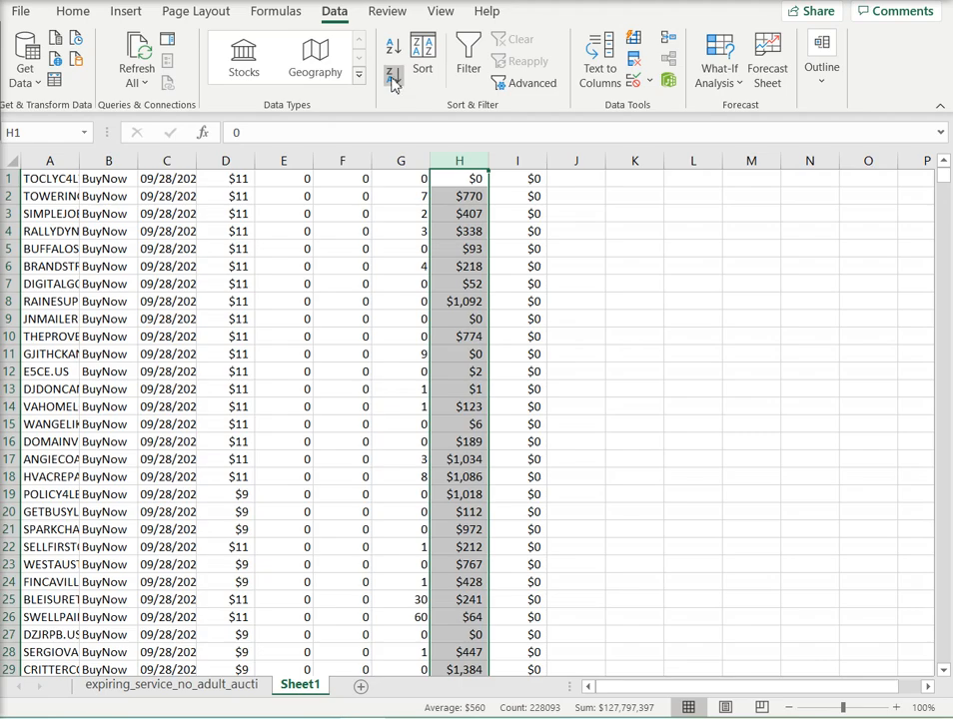
{"action": "left_click", "coordinate": [423, 55]}
{"action": "left_click", "coordinate": [655, 491]}
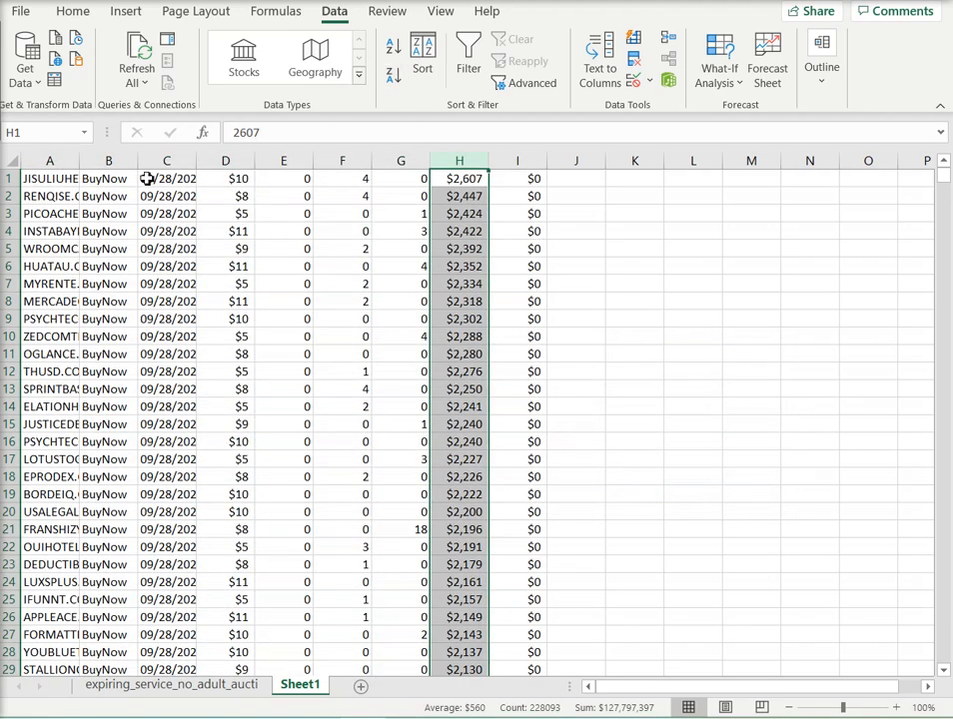
{"action": "left_click_drag", "start_coordinate": [79, 161], "coordinate": [127, 179]}
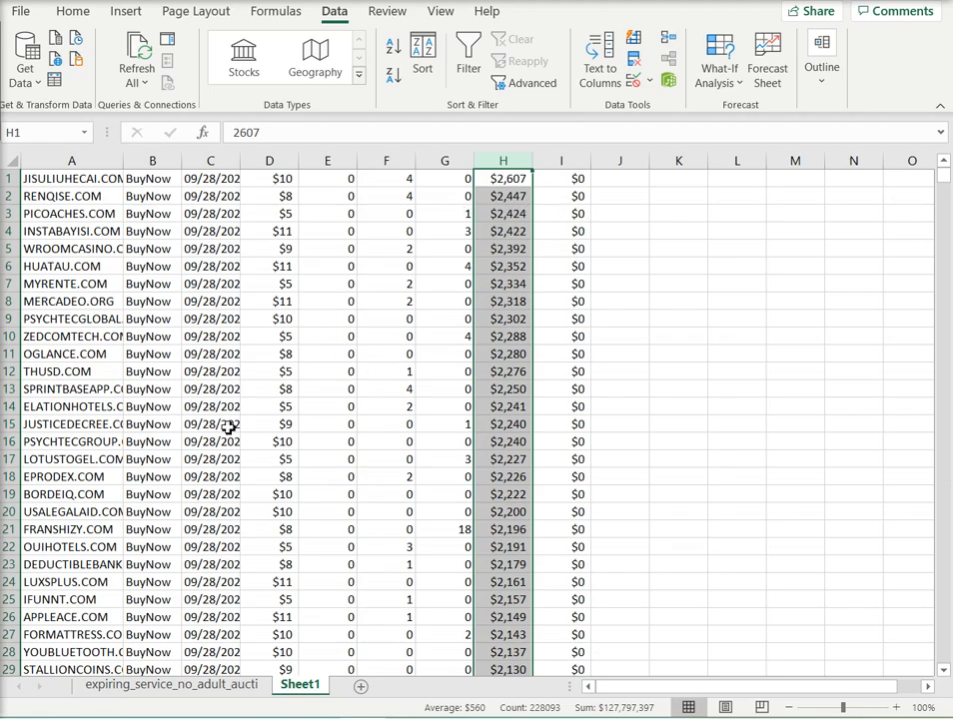
Step: Delete the emptied rows from the expiring_service_no_adult_aucti sheet with the Entire row option
{"action": "left_click", "coordinate": [204, 688]}
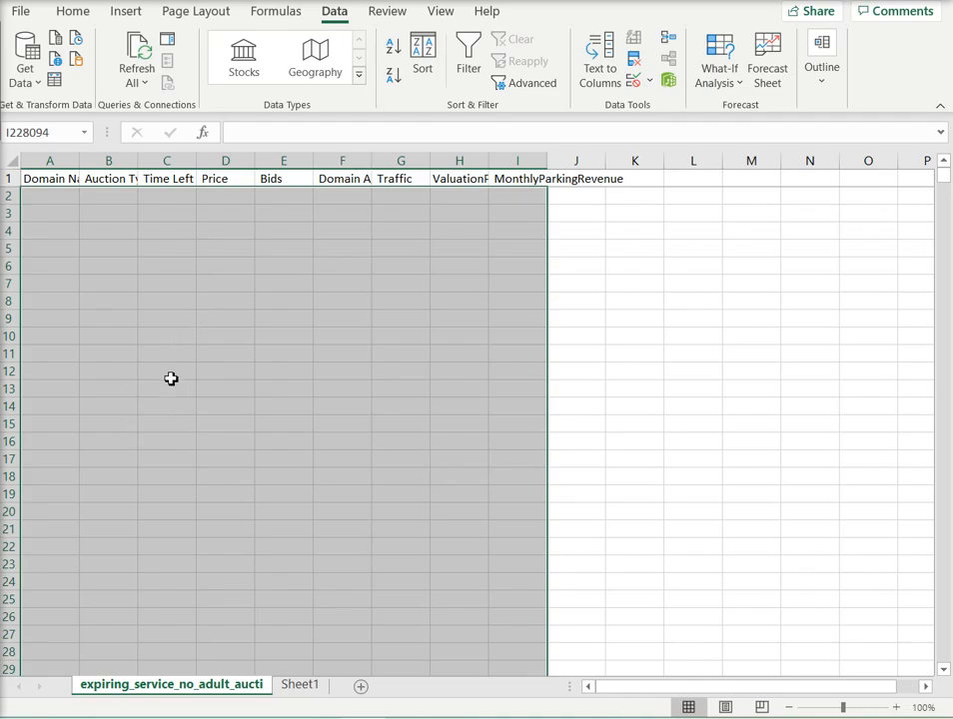
{"action": "right_click", "coordinate": [170, 378]}
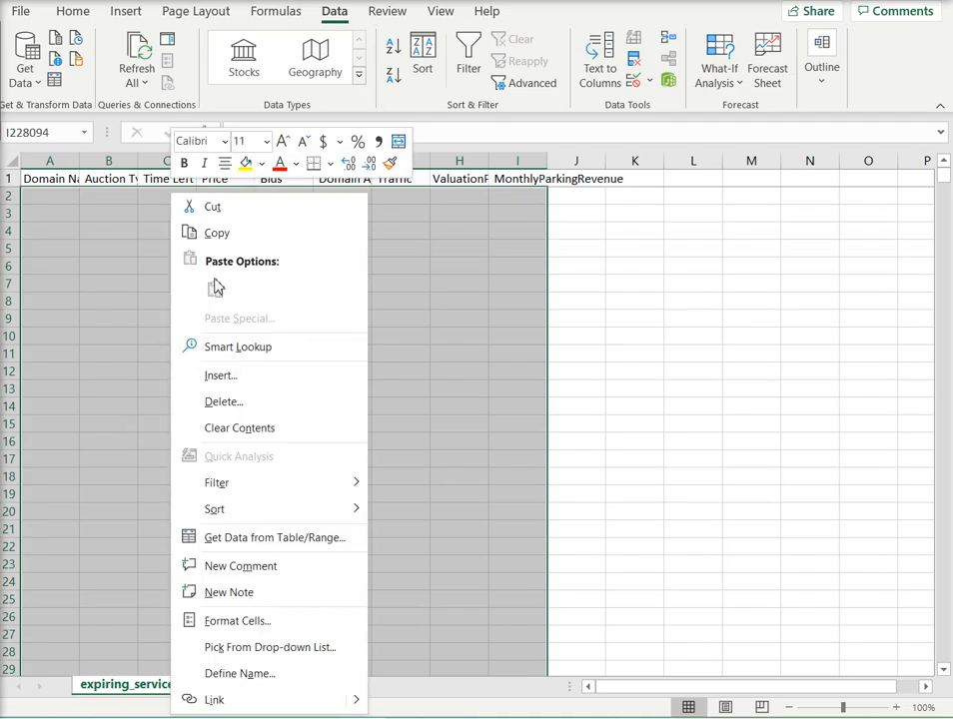
{"action": "left_click", "coordinate": [231, 405]}
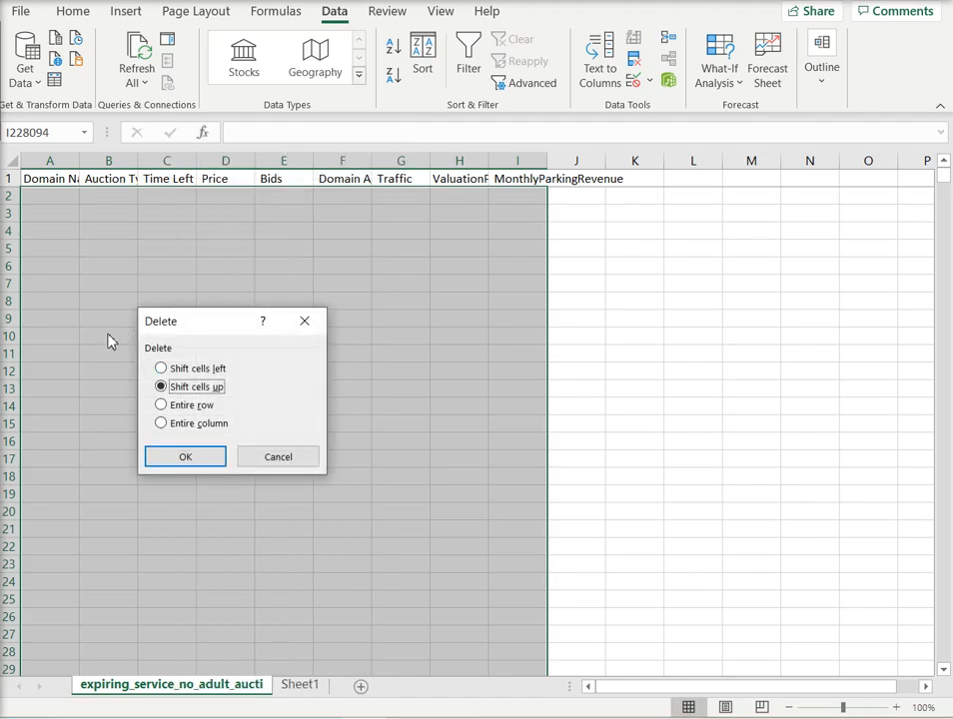
{"action": "left_click", "coordinate": [160, 405]}
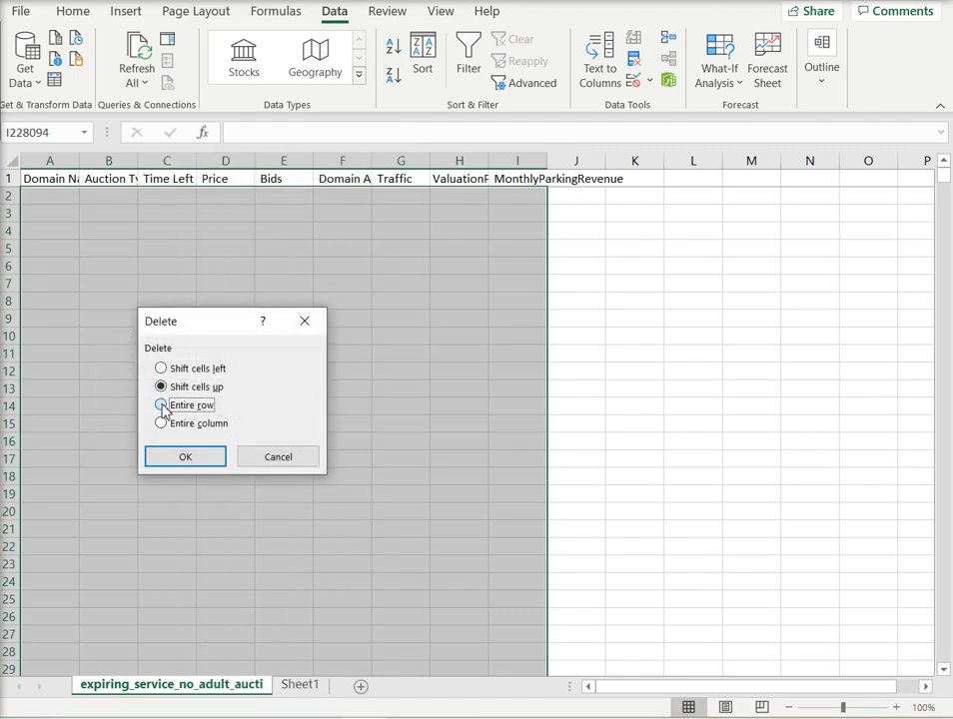
{"action": "left_click", "coordinate": [186, 458]}
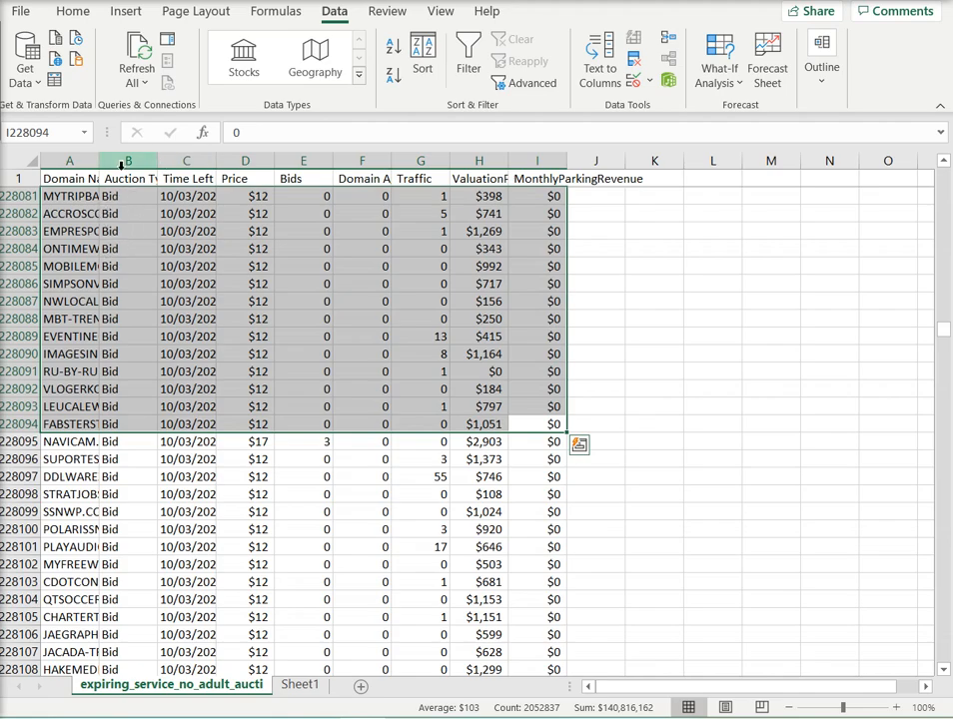
Step: Sort the remaining auction rows by the Time Left column from earliest to latest, expanding the selection
{"action": "left_click", "coordinate": [156, 236]}
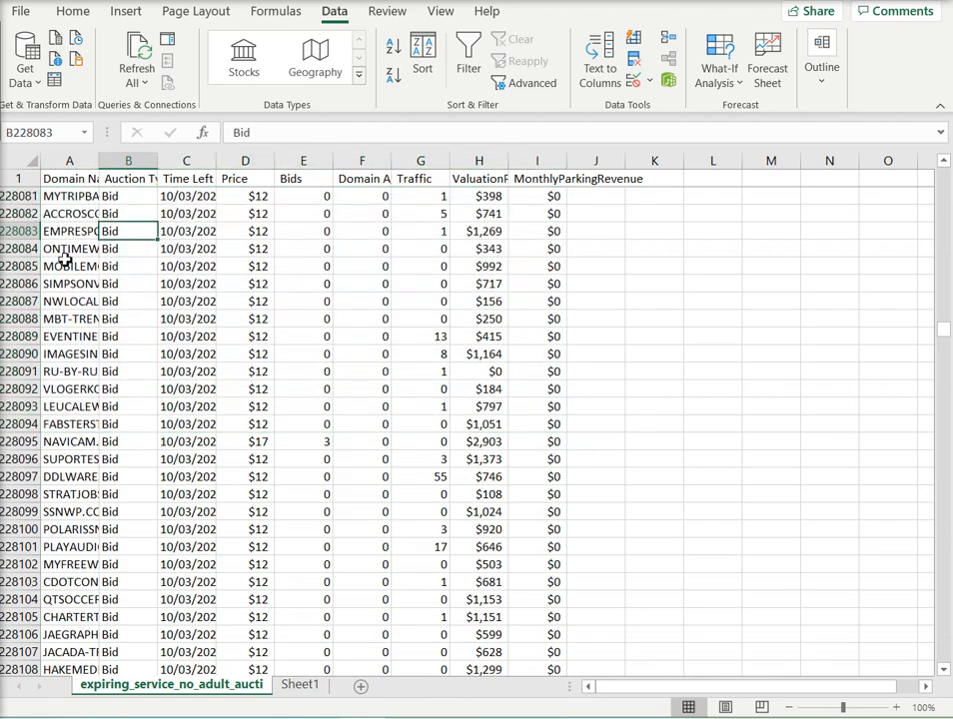
{"action": "left_click", "coordinate": [185, 160]}
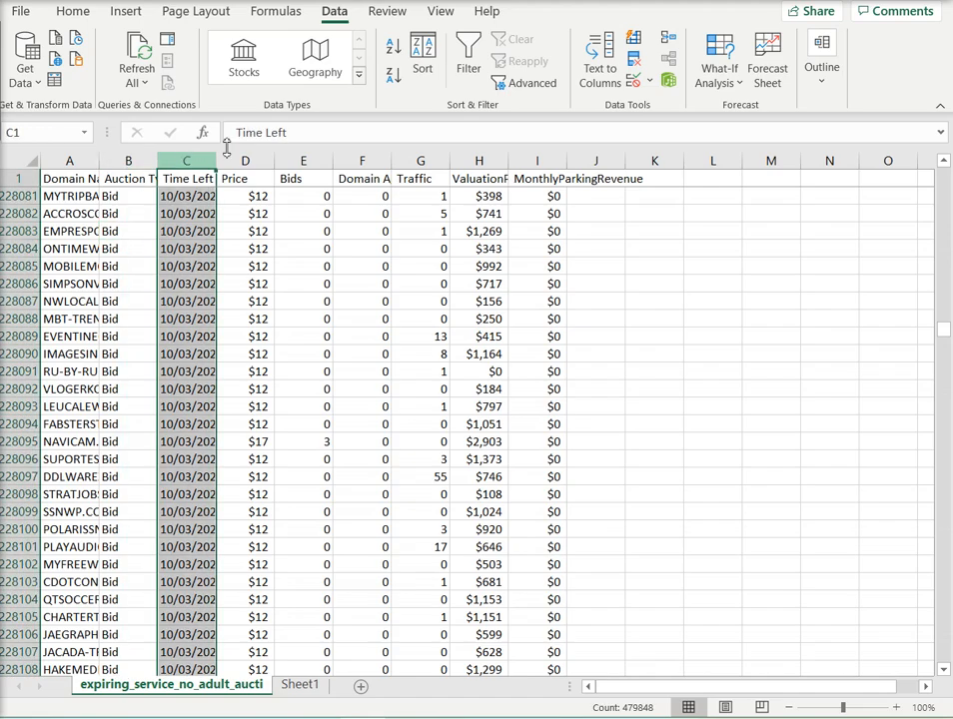
{"action": "left_click", "coordinate": [394, 74]}
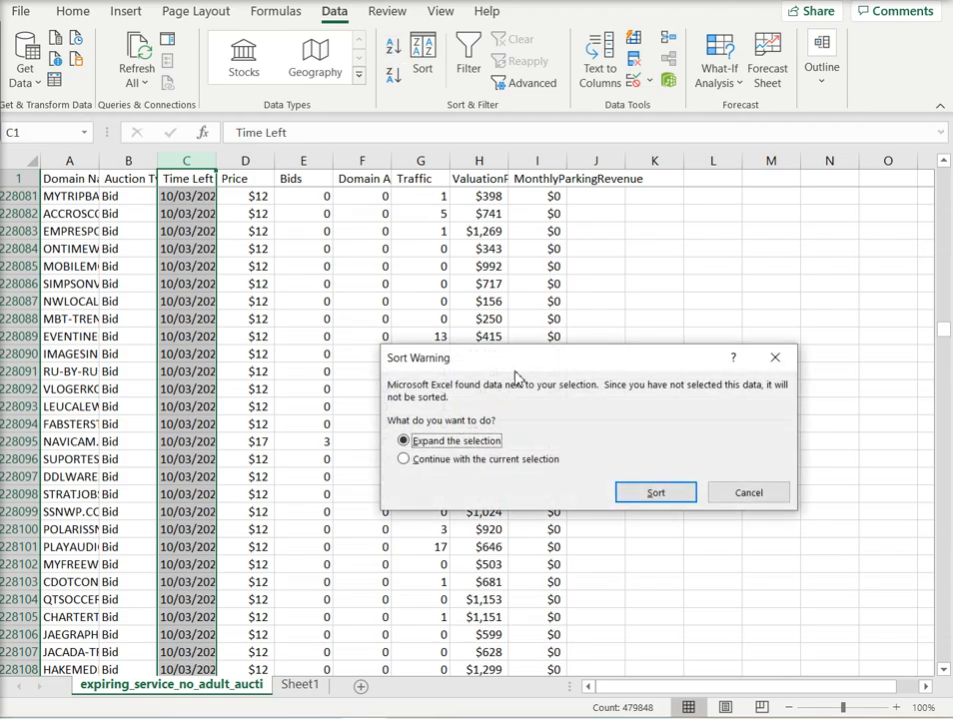
{"action": "left_click", "coordinate": [631, 491]}
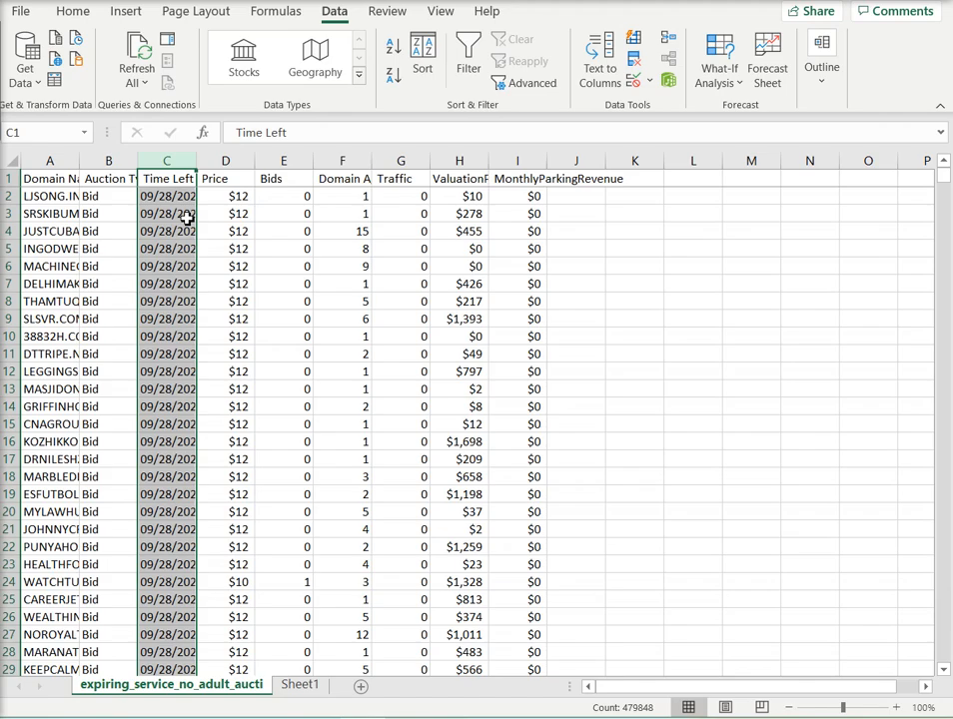
Step: Find the first 09/29/2020 entry in the Time Left column and select the cell directly above it
{"action": "key", "text": "ctrl+f"}
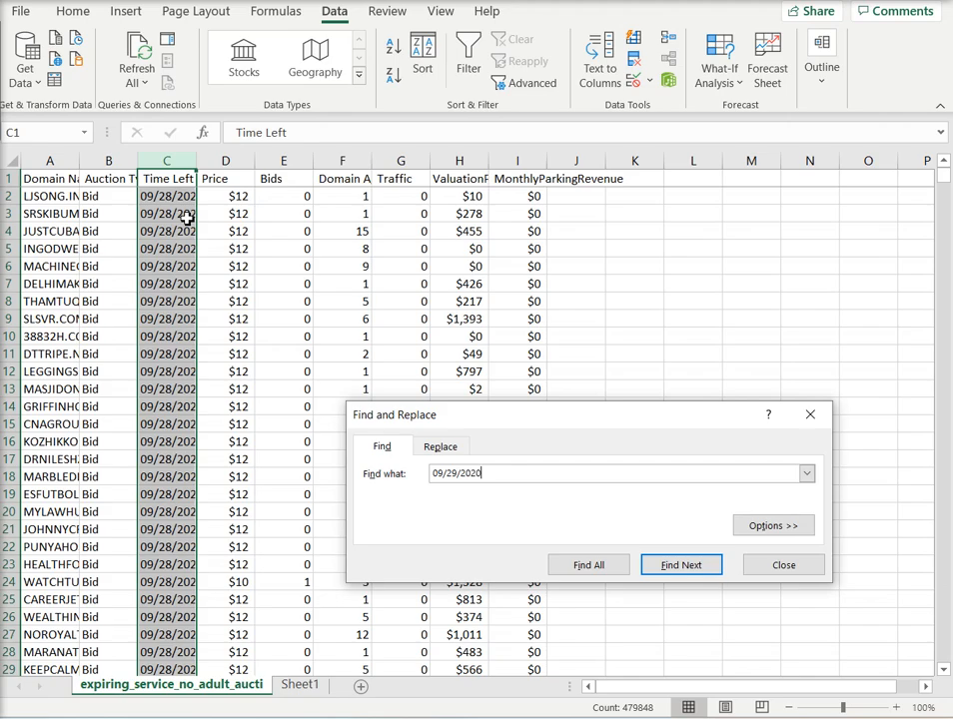
{"action": "left_click", "coordinate": [691, 567]}
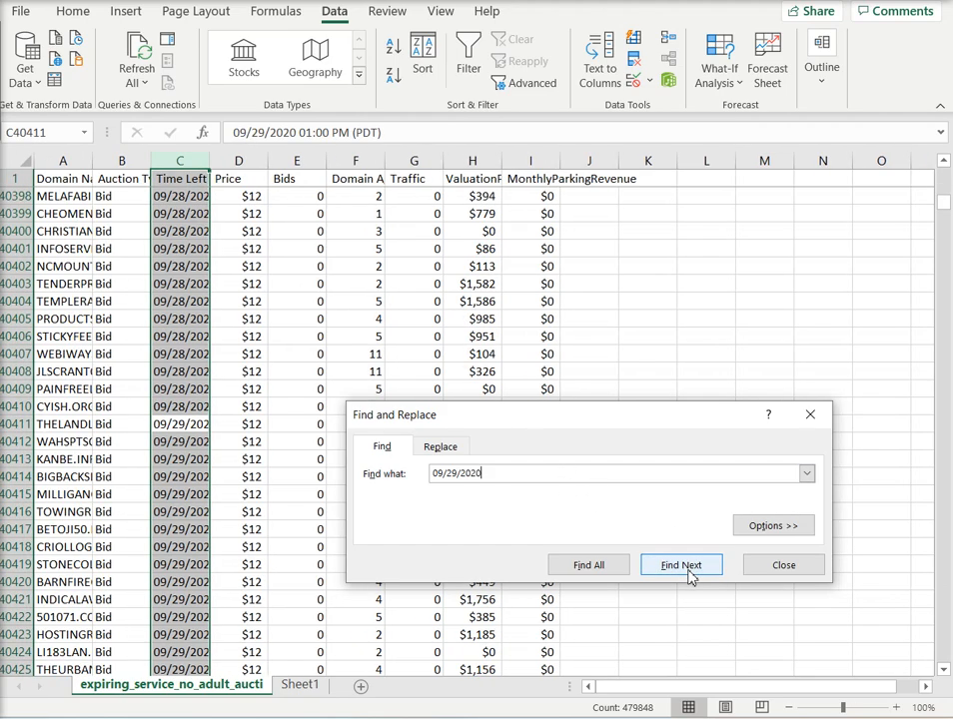
{"action": "left_click", "coordinate": [814, 415]}
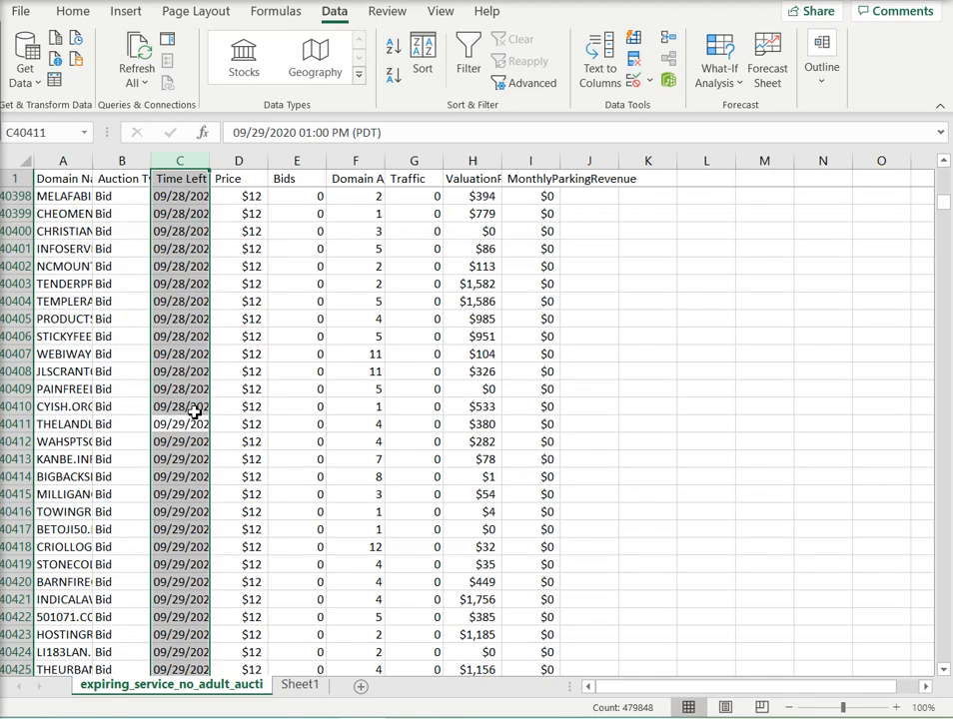
{"action": "left_click", "coordinate": [204, 407]}
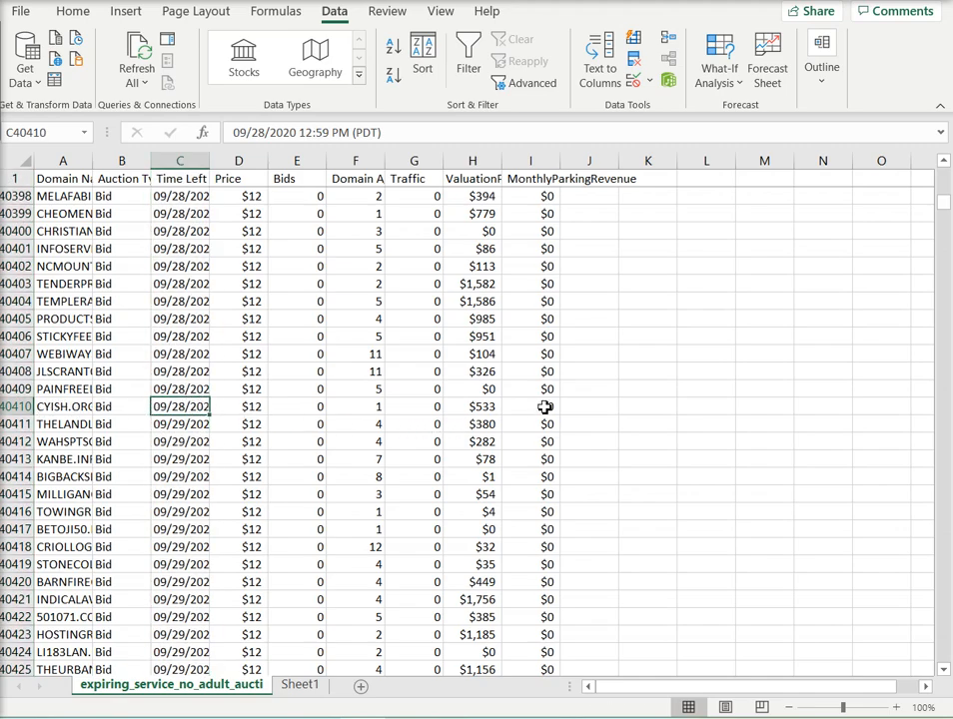
Step: Cut the 09/28/2020 auction rows, from row 40410 up to row 2, and paste them at A1 of a new sheet
{"action": "left_click_drag", "start_coordinate": [544, 407], "coordinate": [84, 411]}
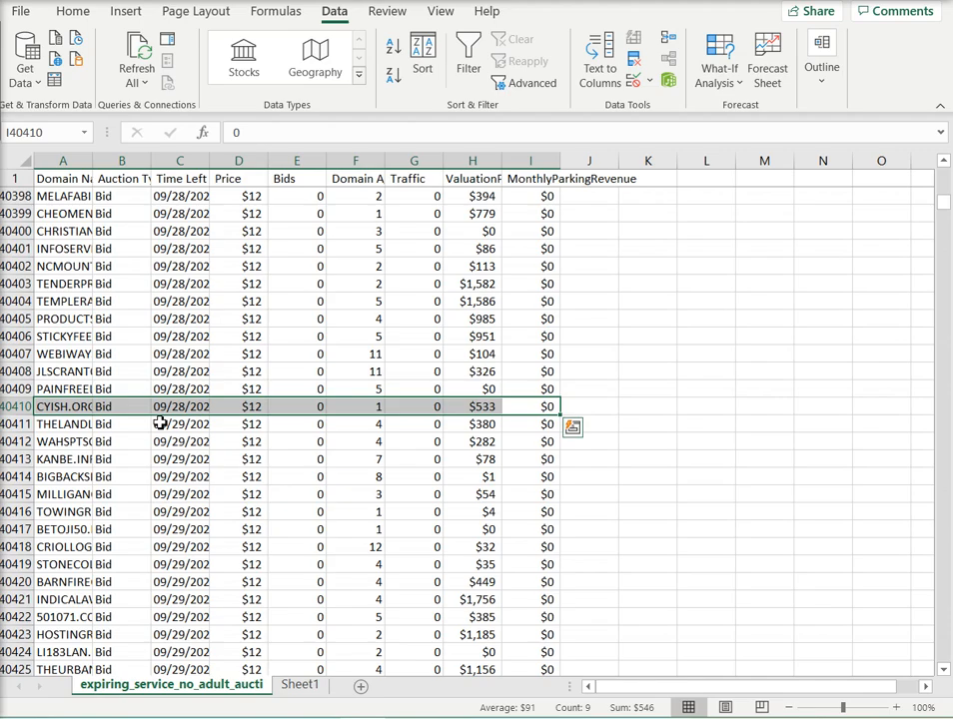
{"action": "key", "text": "ctrl+shift+Up"}
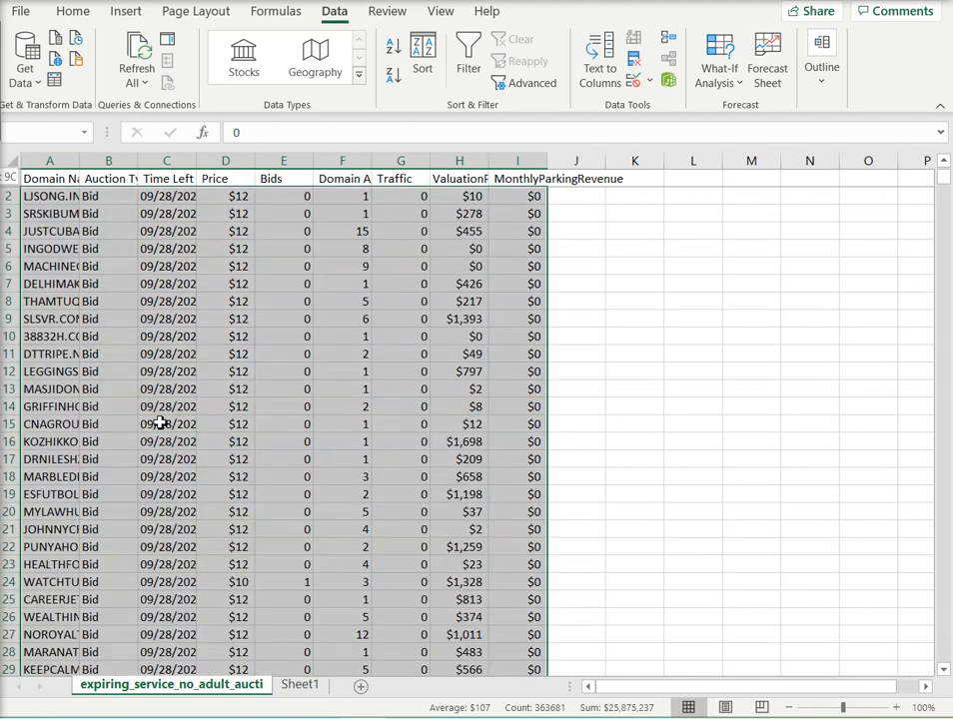
{"action": "right_click", "coordinate": [167, 404]}
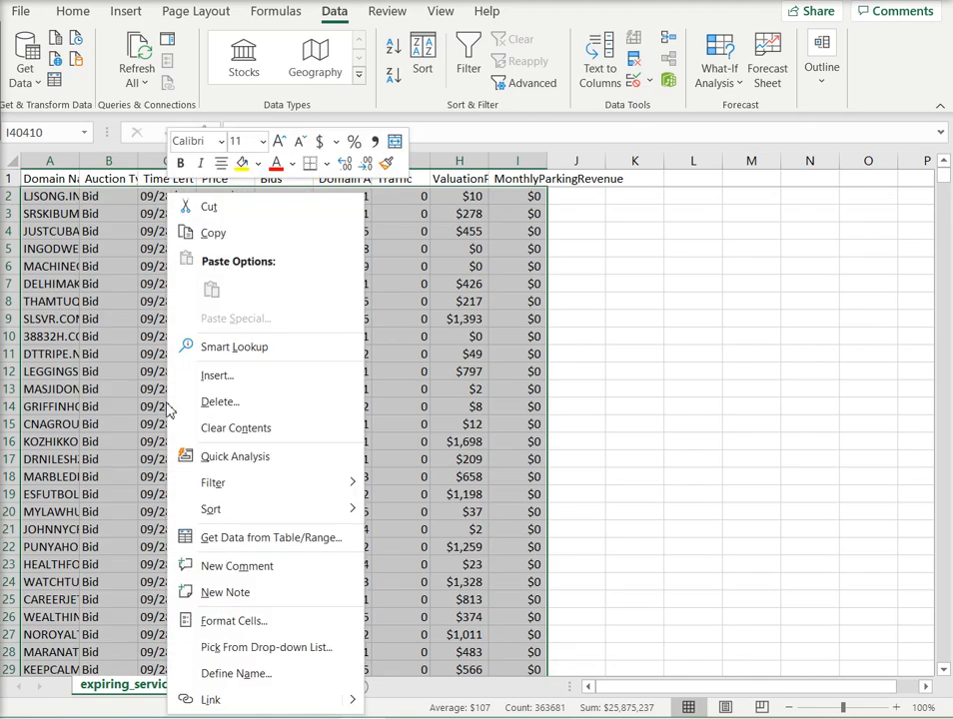
{"action": "left_click", "coordinate": [249, 224]}
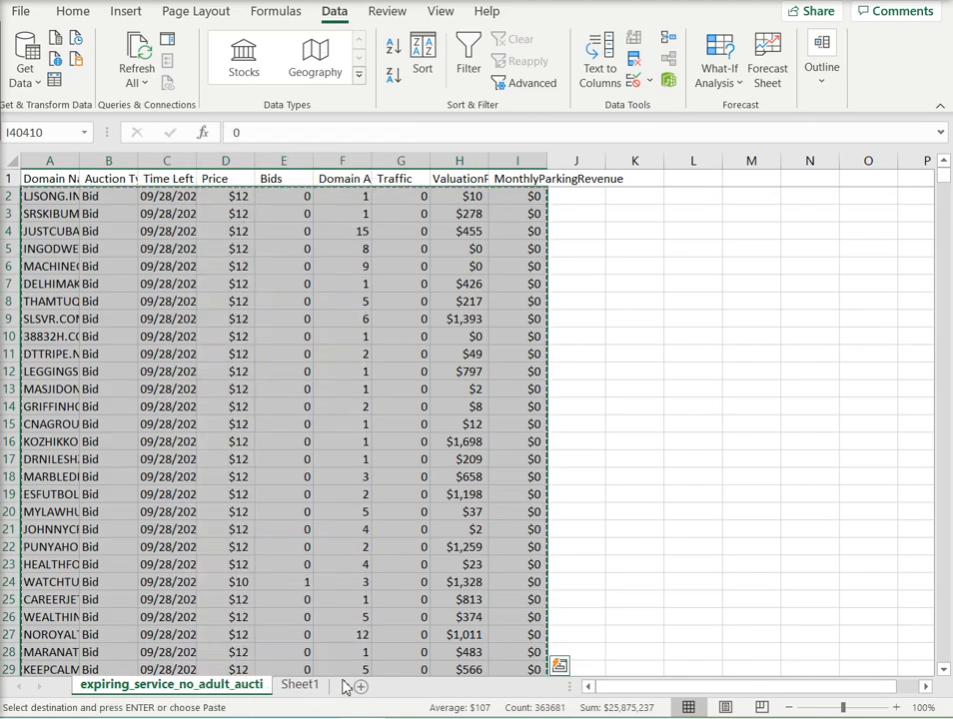
{"action": "left_click", "coordinate": [361, 686]}
{"action": "right_click", "coordinate": [63, 186]}
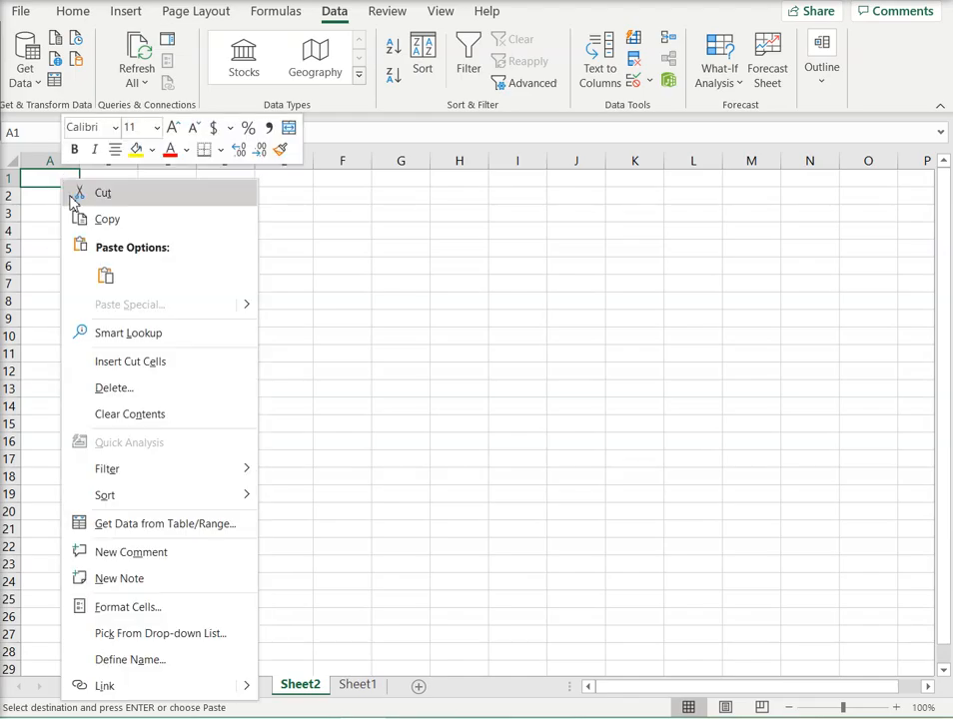
{"action": "left_click", "coordinate": [105, 276]}
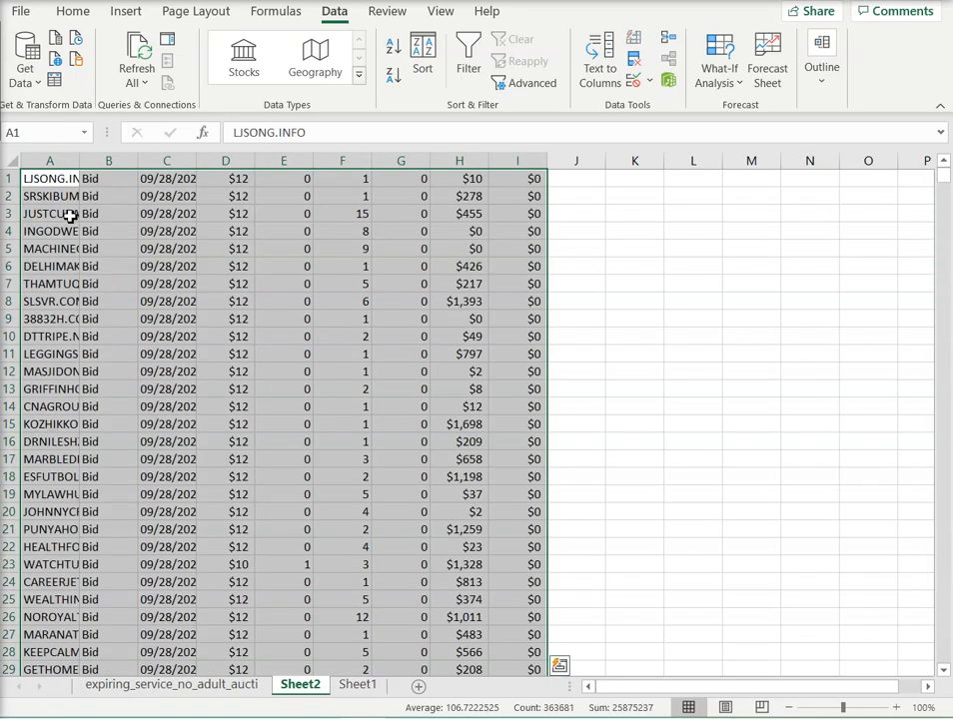
Step: Sort the pasted 09/28/2020 rows by the valuations in column H from largest to smallest, expanding the selection
{"action": "left_click", "coordinate": [458, 161]}
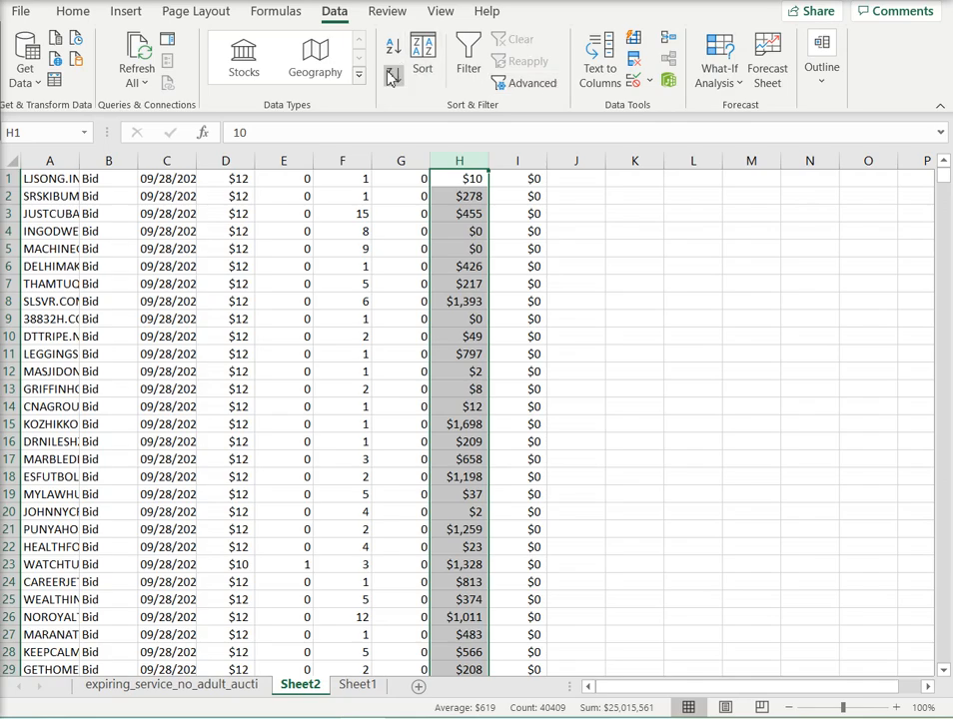
{"action": "left_click", "coordinate": [392, 76]}
{"action": "left_click", "coordinate": [672, 500]}
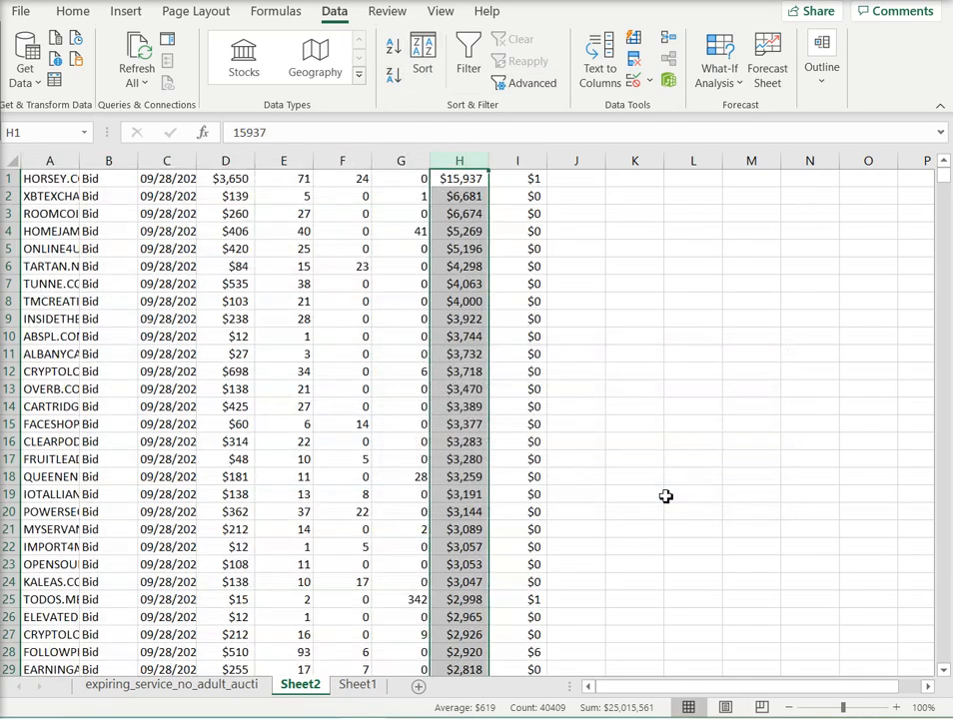
Step: Sort the 09/28/2020 rows by the prices in column D from largest to smallest, expanding the selection
{"action": "left_click", "coordinate": [234, 159]}
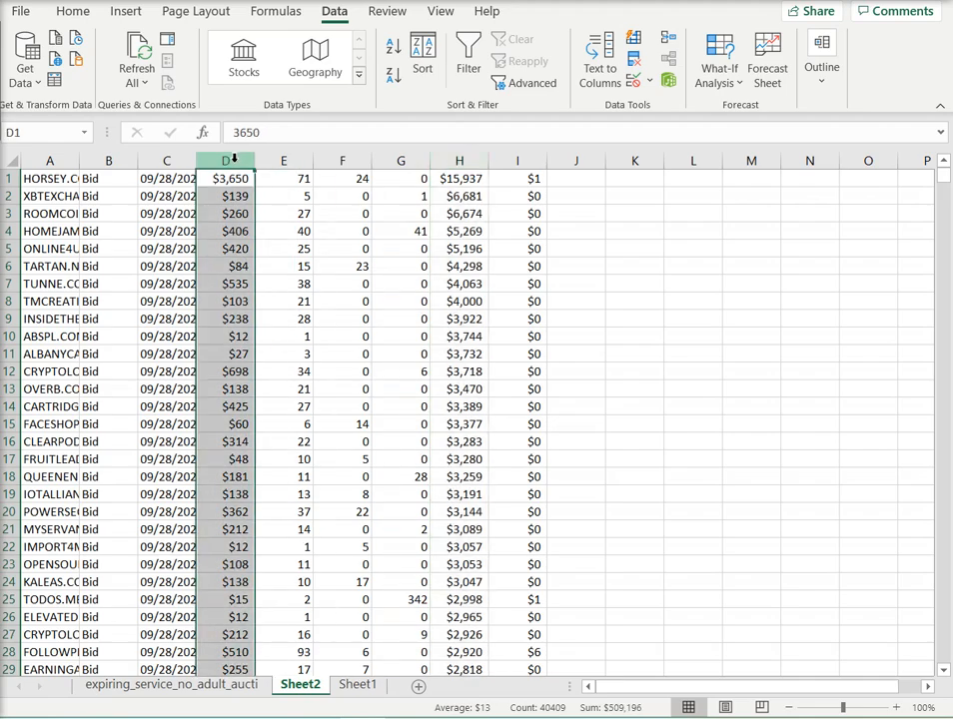
{"action": "left_click", "coordinate": [395, 77]}
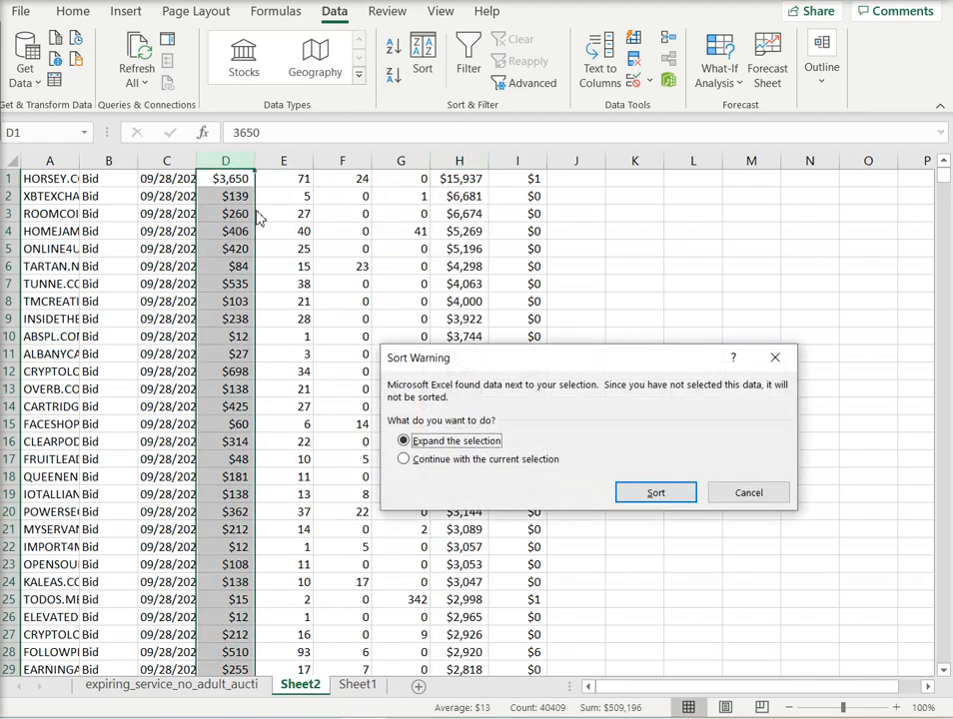
{"action": "left_click", "coordinate": [655, 494]}
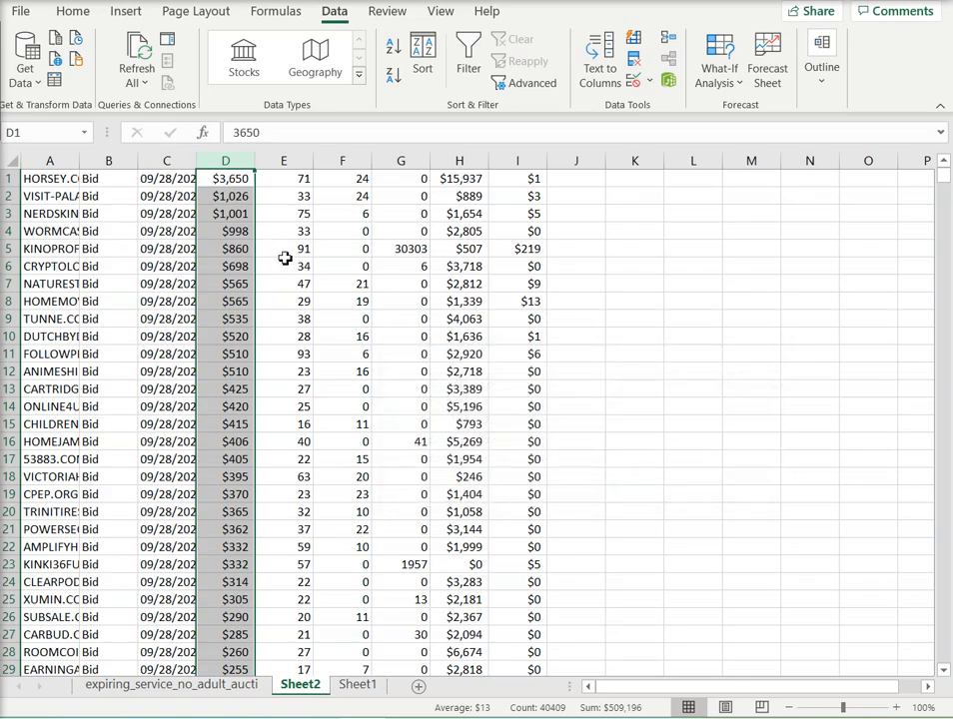
Step: Sort the 09/28/2020 rows by the domain ages in column F from largest to smallest, expanding the selection
{"action": "left_click", "coordinate": [342, 159]}
{"action": "left_click", "coordinate": [395, 76]}
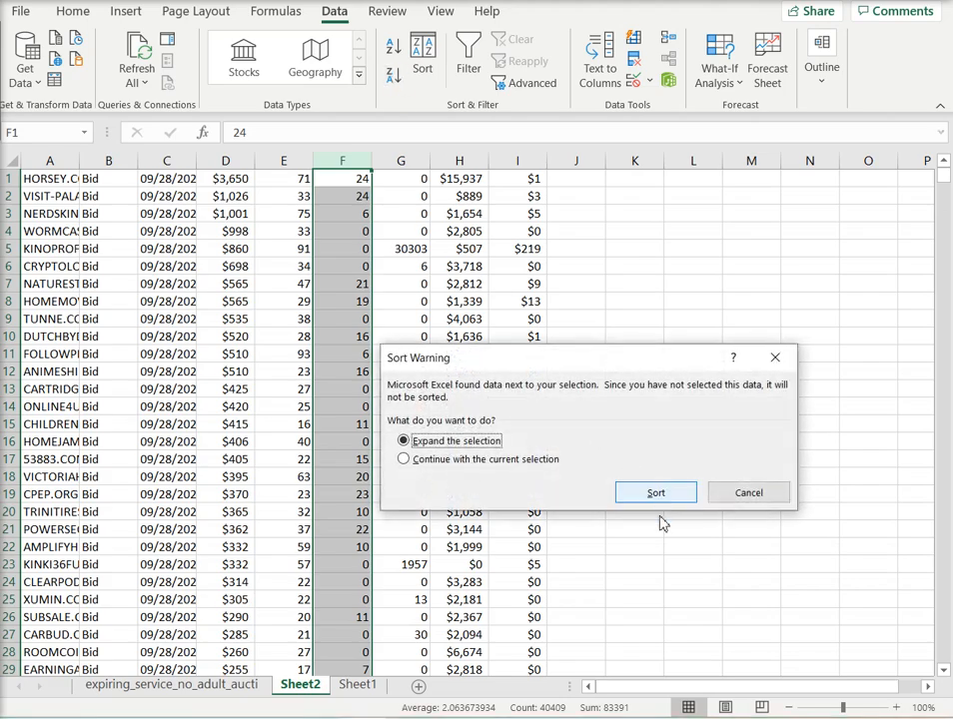
{"action": "left_click", "coordinate": [655, 493]}
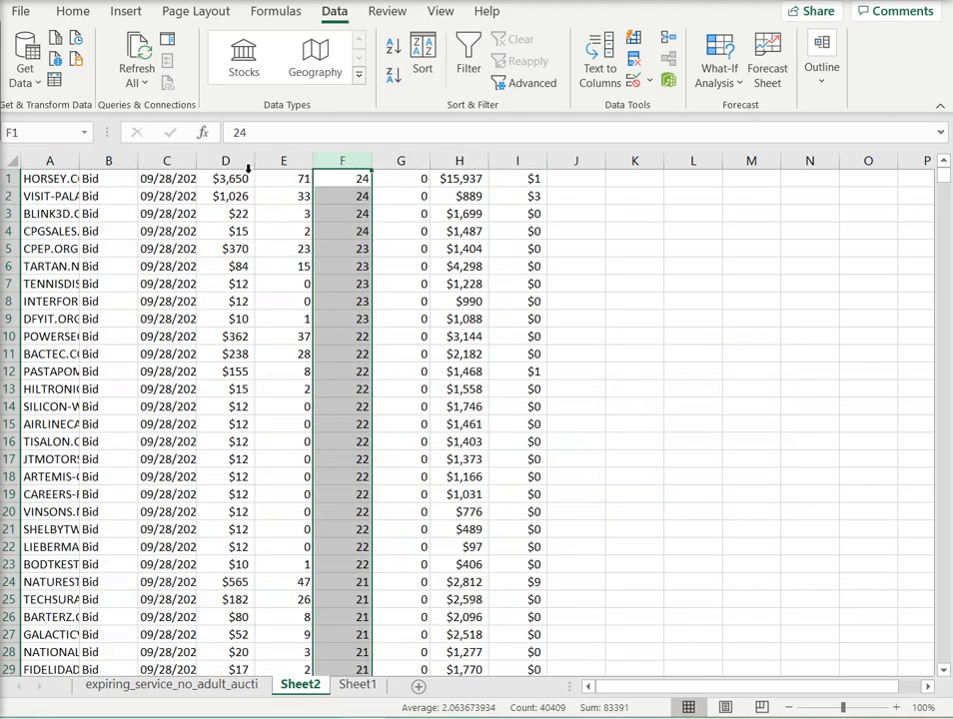
Step: Delete the emptied 09/28/2020 rows from the expiring_service_no_adult_aucti sheet with the Entire row option
{"action": "left_click", "coordinate": [255, 688]}
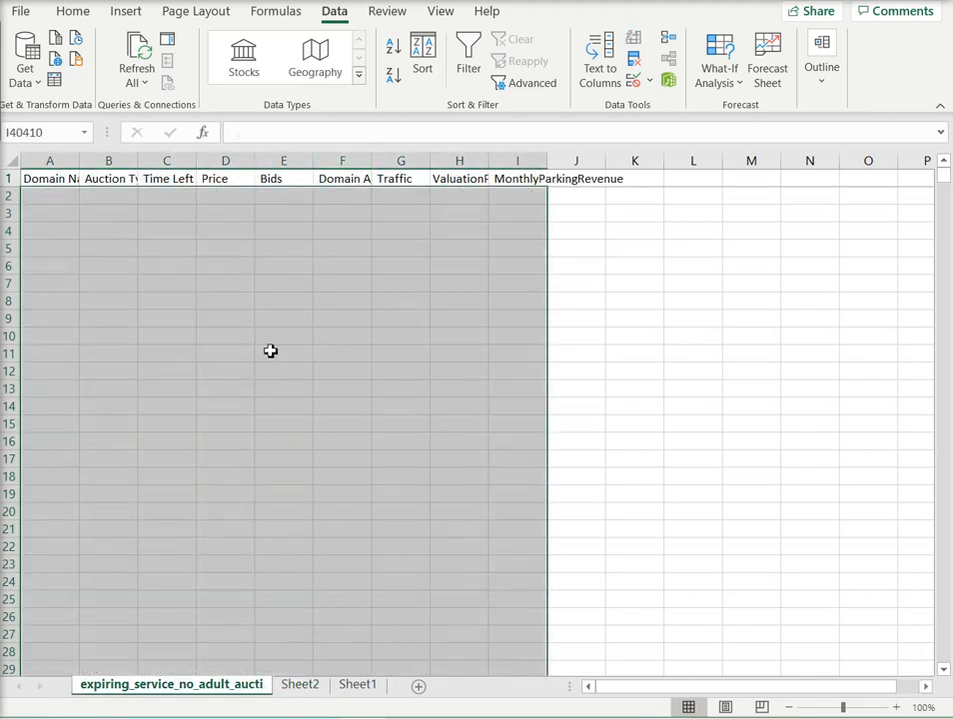
{"action": "right_click", "coordinate": [269, 357]}
{"action": "left_click", "coordinate": [329, 400]}
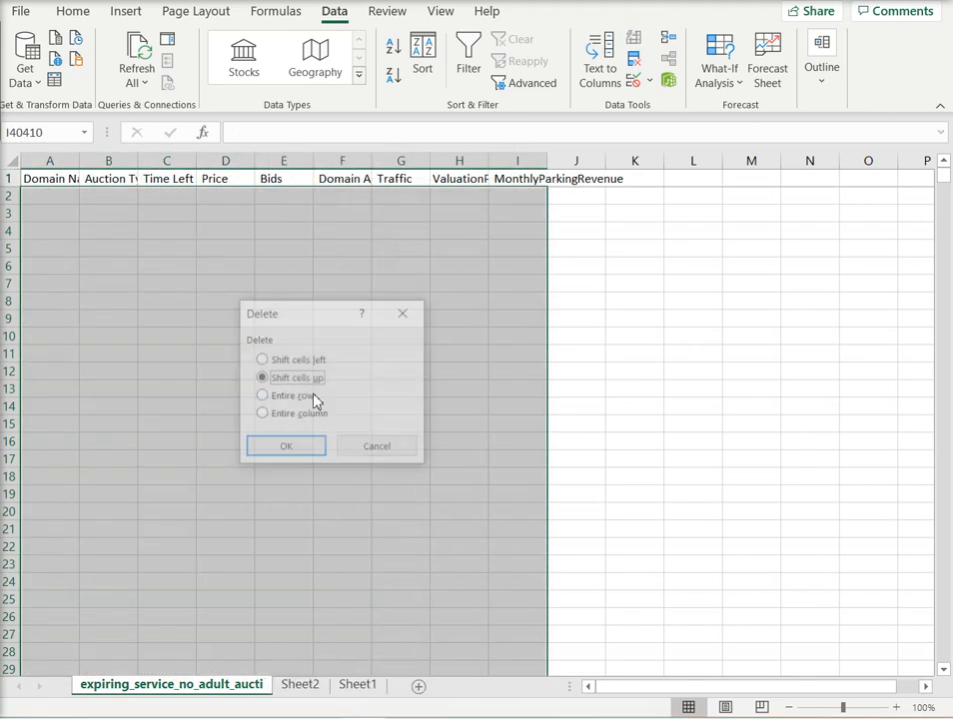
{"action": "left_click", "coordinate": [297, 398]}
{"action": "left_click", "coordinate": [314, 448]}
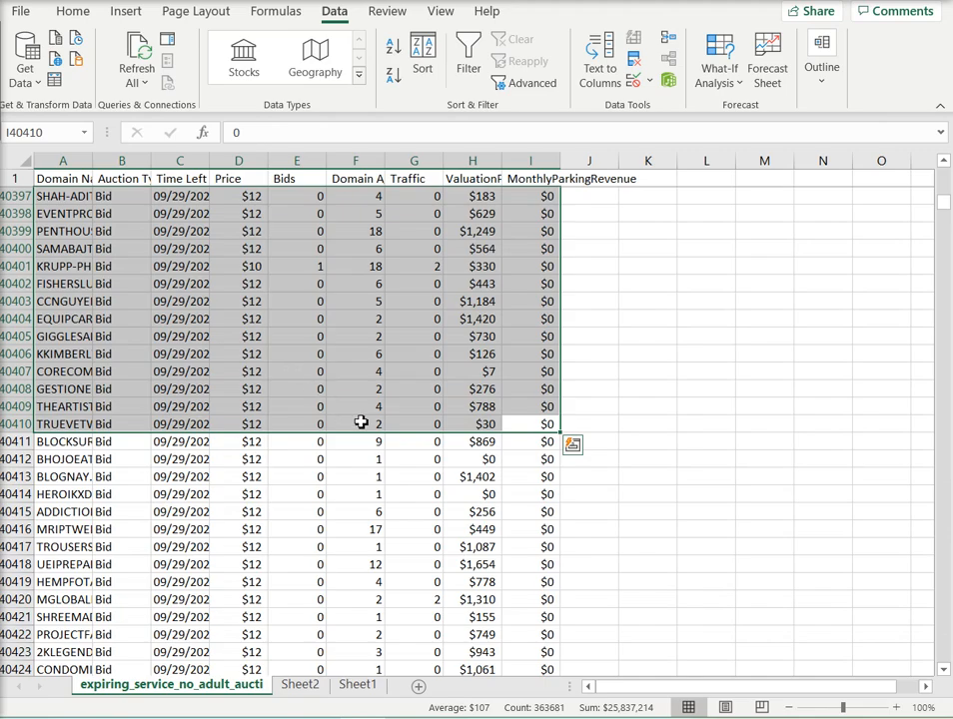
{"action": "left_click", "coordinate": [314, 441]}
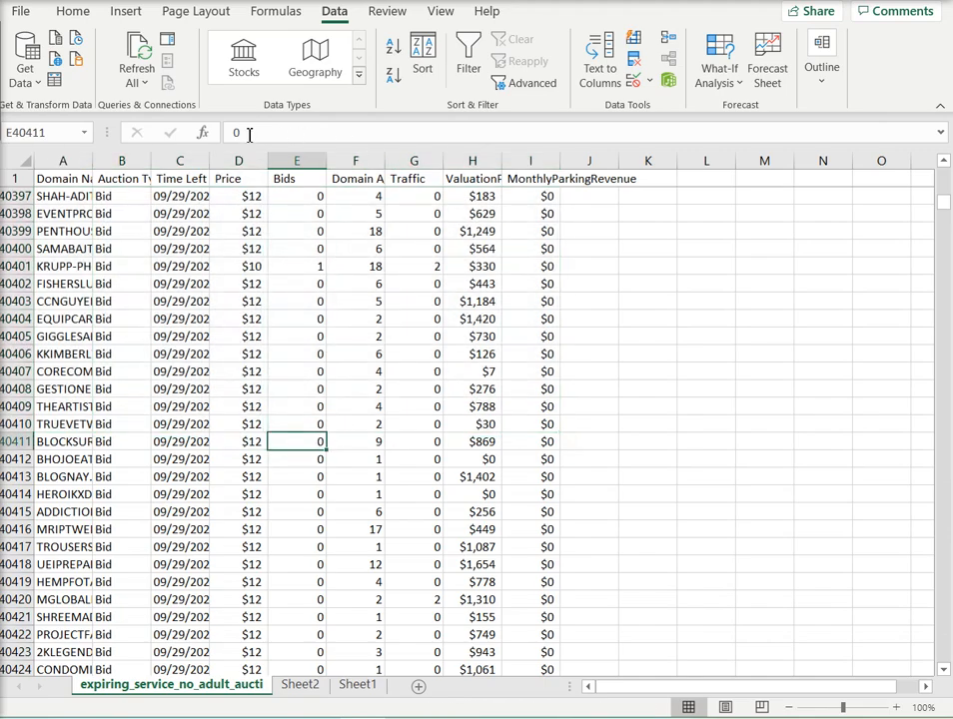
Step: Find the first 09/30/2020 entry in the Time Left column and select the cell directly above it
{"action": "left_click_drag", "start_coordinate": [947, 204], "coordinate": [945, 176]}
{"action": "left_click", "coordinate": [164, 162]}
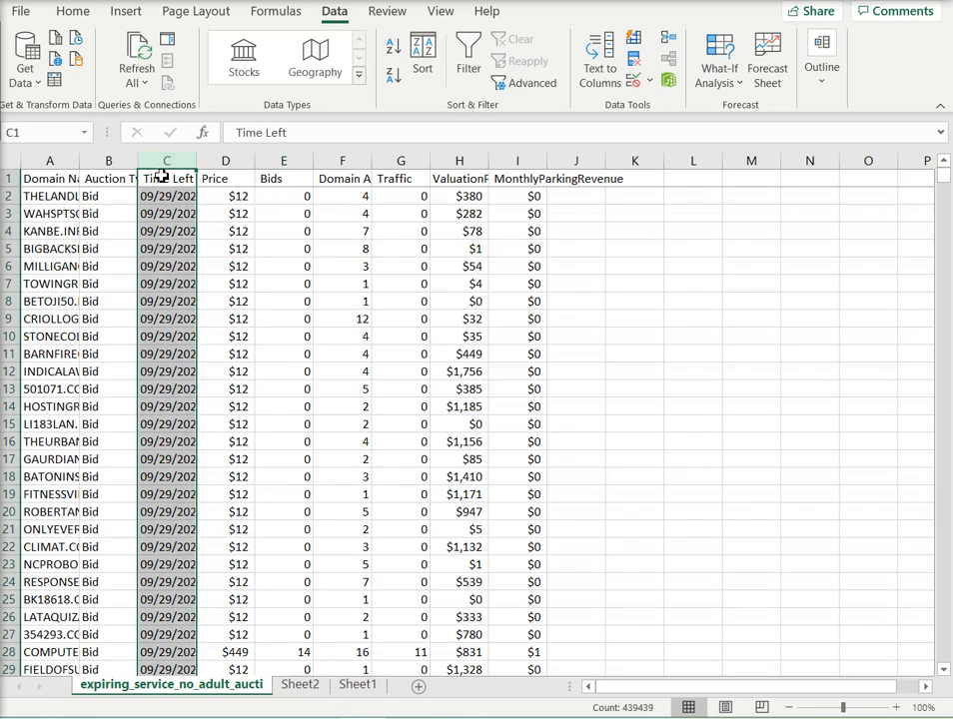
{"action": "key", "text": "ctrl+f"}
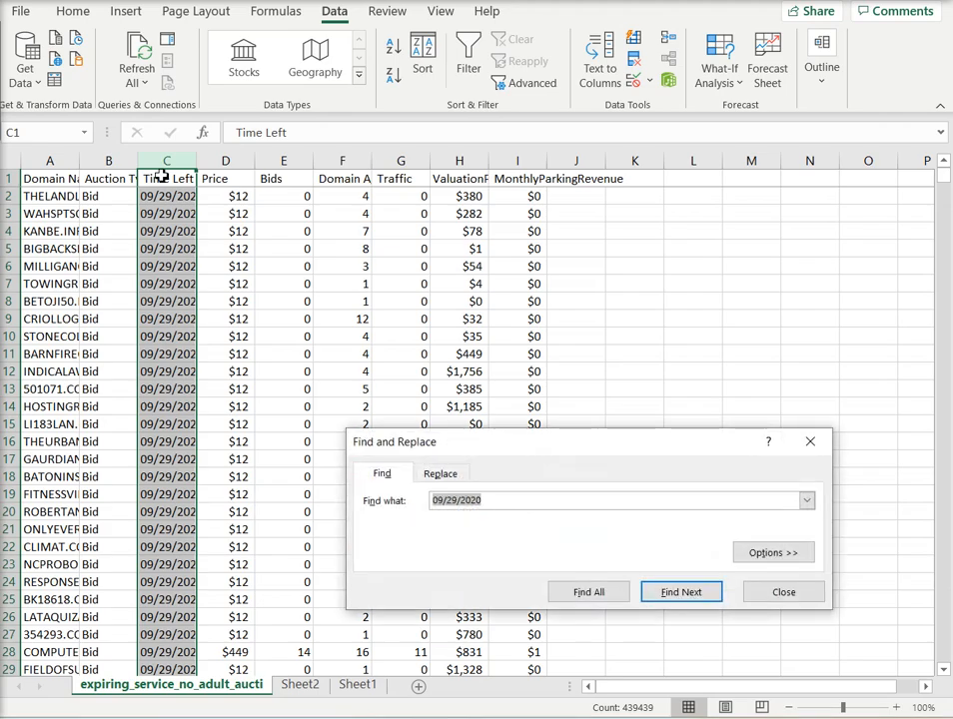
{"action": "left_click", "coordinate": [454, 509]}
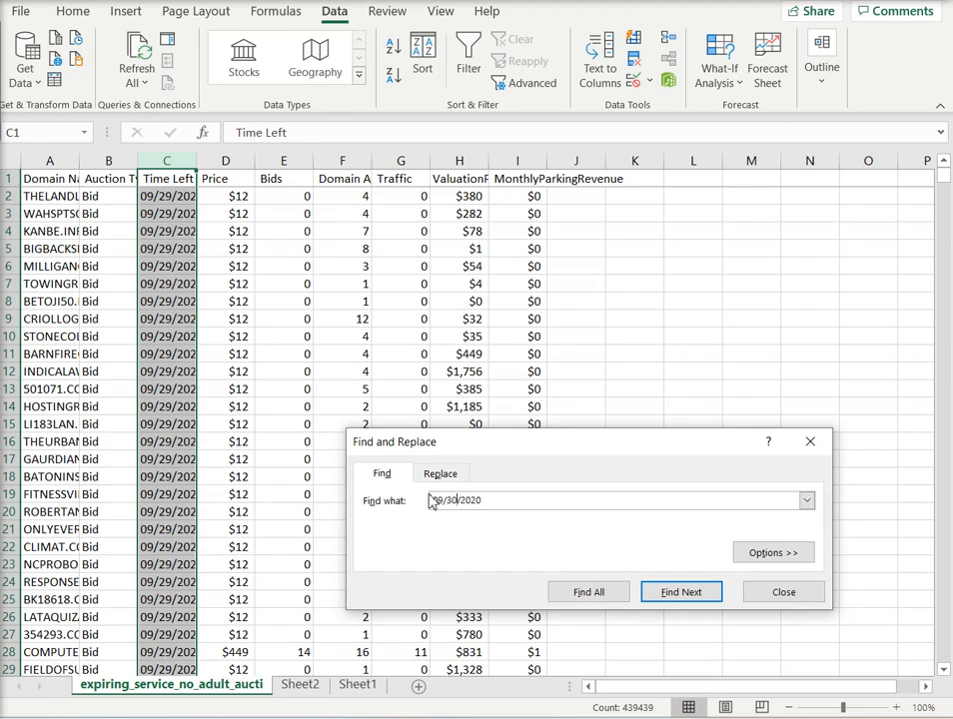
{"action": "left_click", "coordinate": [663, 590]}
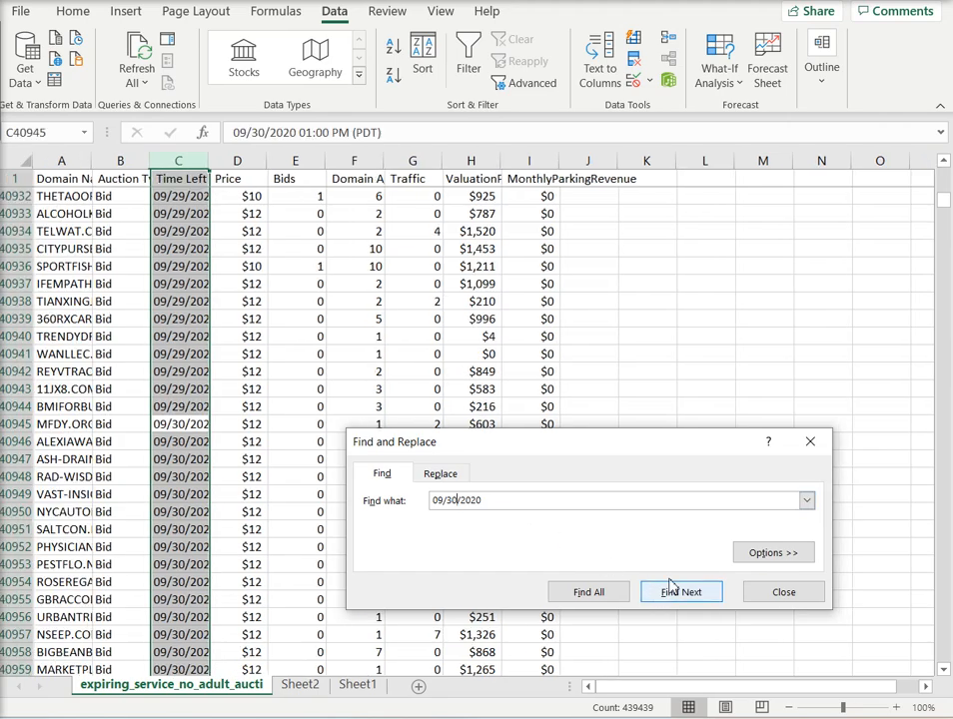
{"action": "left_click", "coordinate": [810, 445]}
{"action": "left_click", "coordinate": [195, 405]}
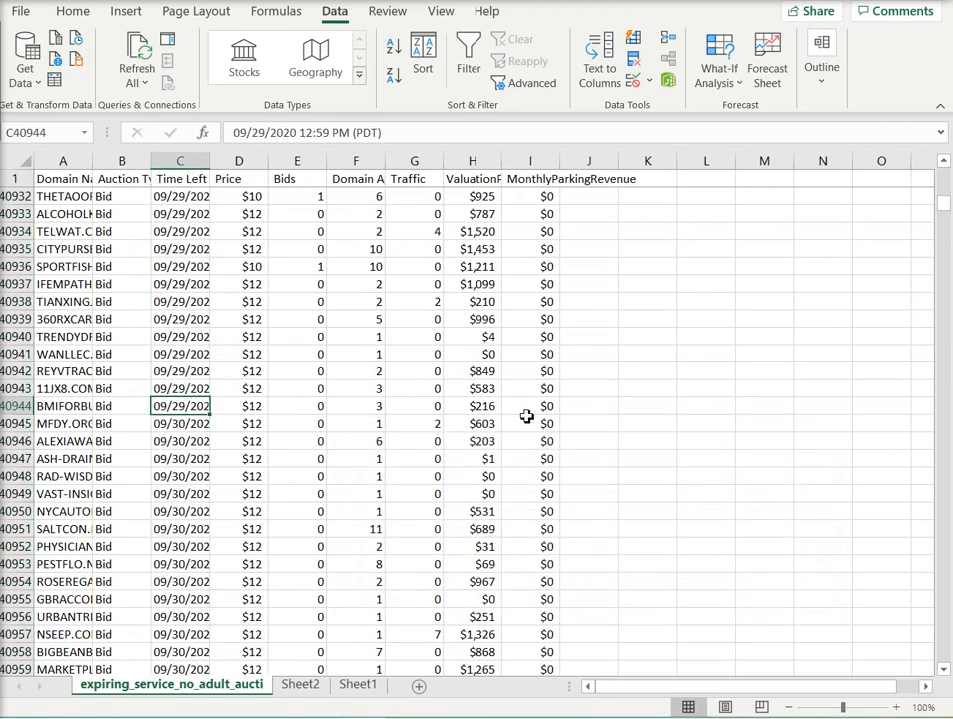
Step: Cut the 09/29/2020 auction rows, from row 40944 up to row 2, and paste them at A1 of a new sheet
{"action": "left_click_drag", "start_coordinate": [526, 412], "coordinate": [86, 412]}
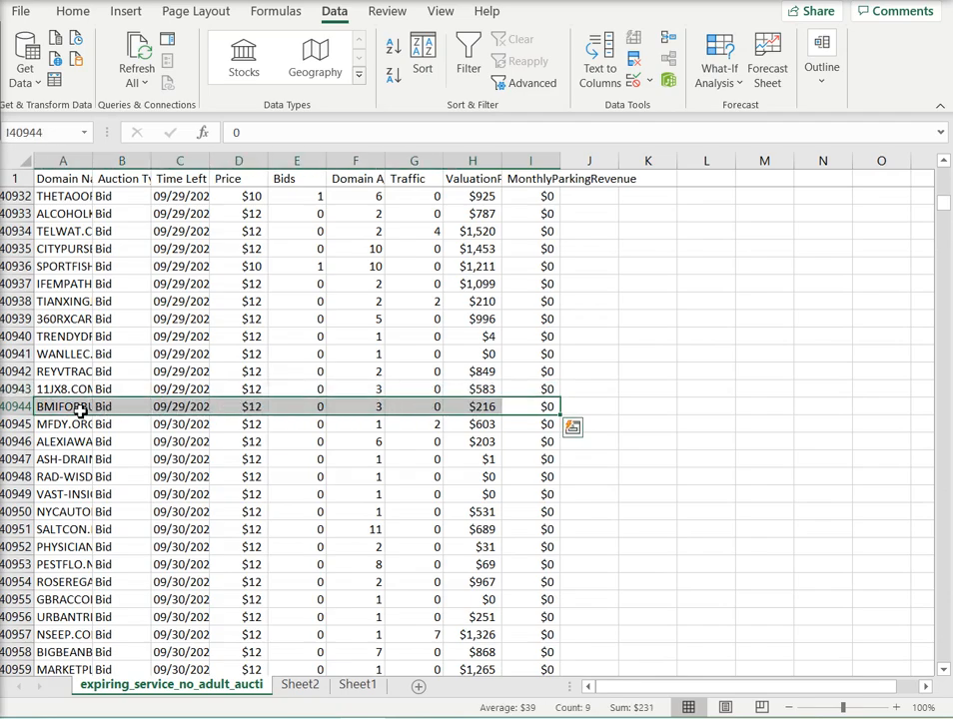
{"action": "key", "text": "ctrl+shift+Up"}
{"action": "right_click", "coordinate": [80, 409]}
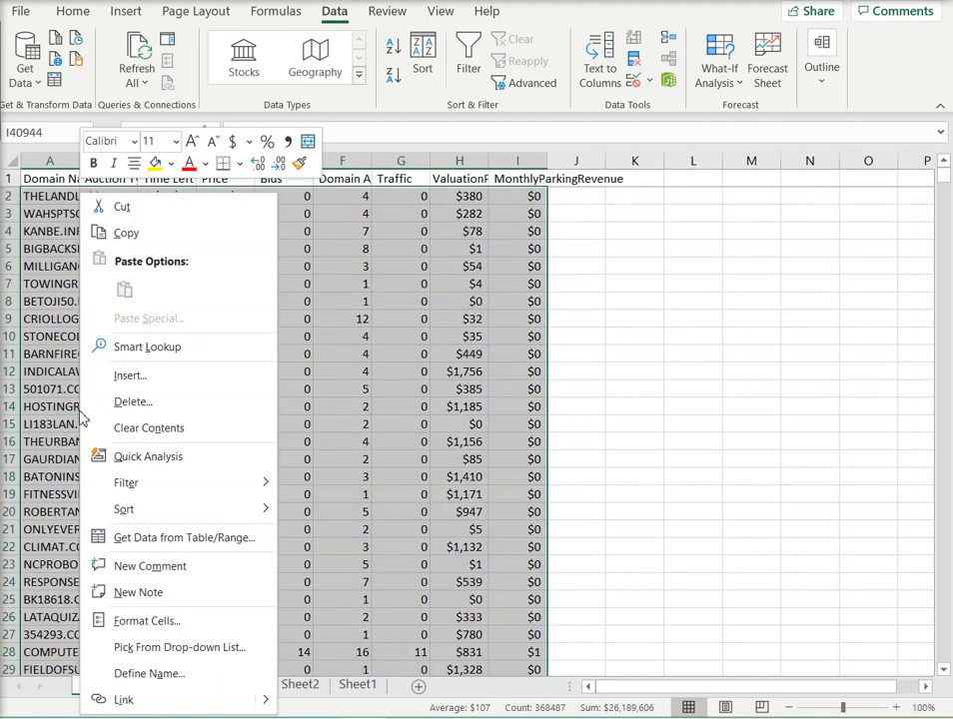
{"action": "left_click", "coordinate": [133, 235]}
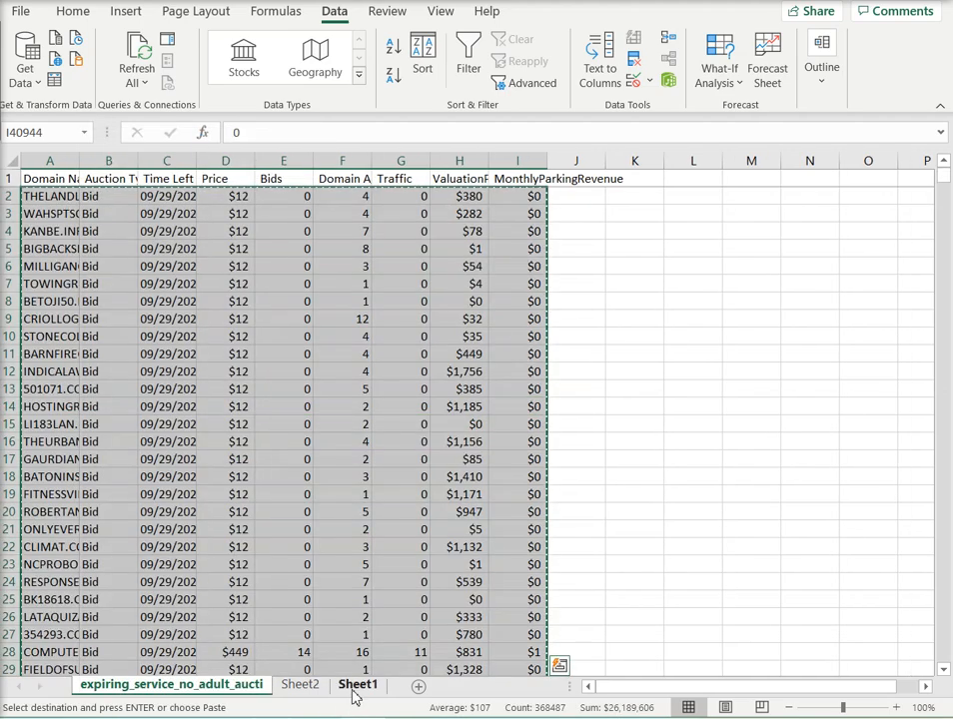
{"action": "left_click", "coordinate": [416, 687]}
{"action": "right_click", "coordinate": [53, 181]}
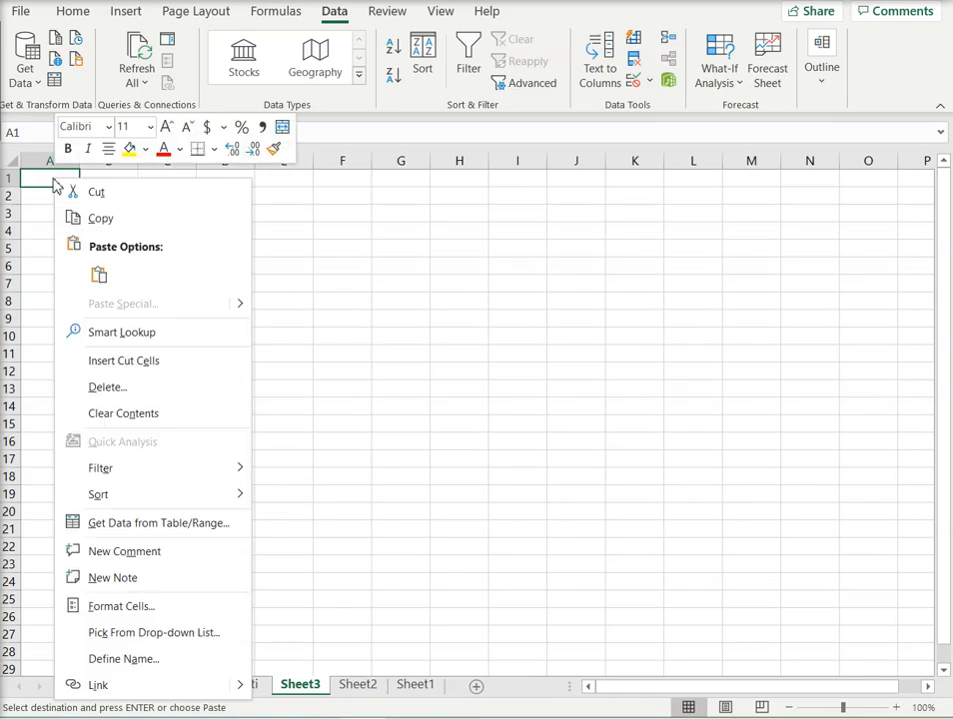
{"action": "left_click", "coordinate": [97, 274]}
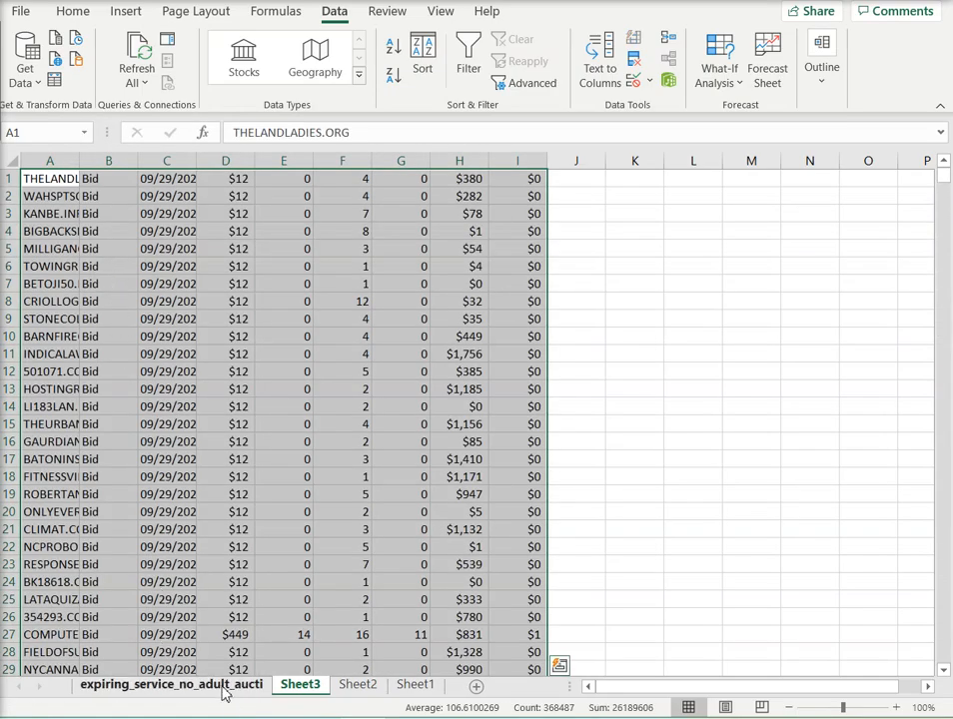
Step: Delete the rows emptied by moving the 09/29/2020 auctions from the expiring_service_no_adult_aucti sheet, using the Entire row option
{"action": "left_click", "coordinate": [224, 689]}
{"action": "right_click", "coordinate": [137, 373]}
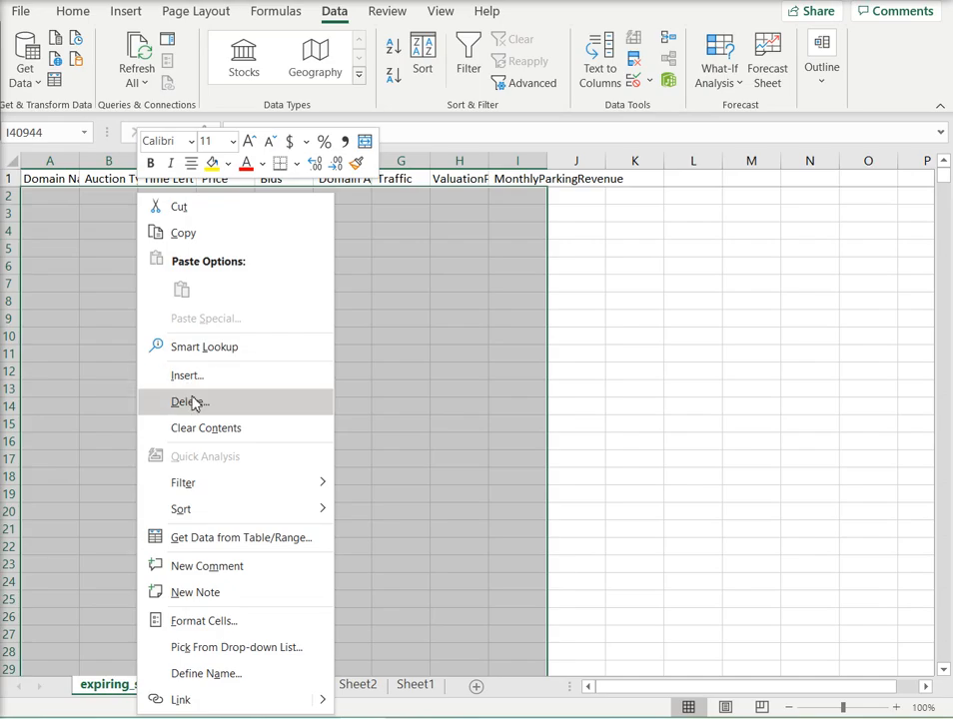
{"action": "left_click", "coordinate": [192, 400]}
{"action": "left_click", "coordinate": [134, 396]}
{"action": "left_click", "coordinate": [147, 448]}
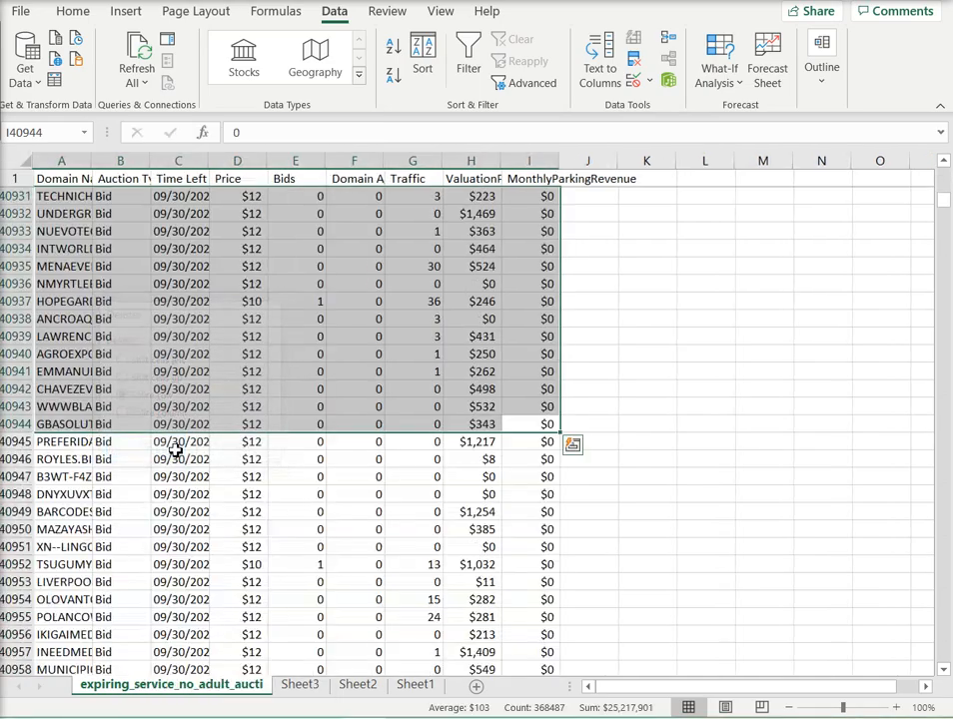
Step: Select the 09/30/2020 auction rows in columns A to I from row 40943 up to row 2
{"action": "left_click", "coordinate": [172, 161]}
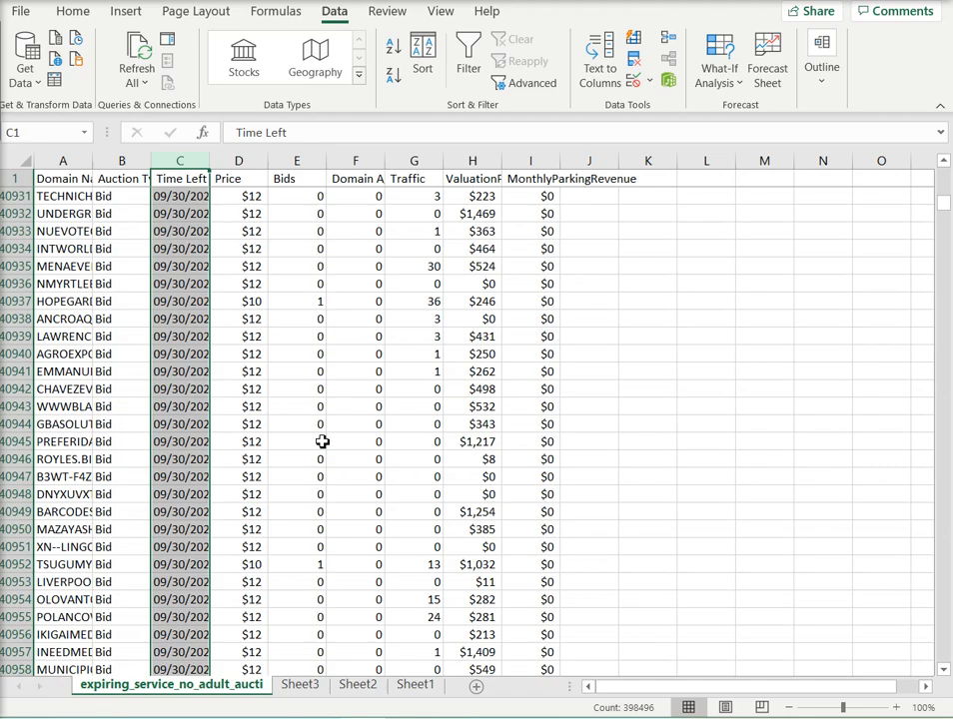
{"action": "left_click", "coordinate": [373, 425]}
{"action": "left_click_drag", "start_coordinate": [522, 407], "coordinate": [88, 409]}
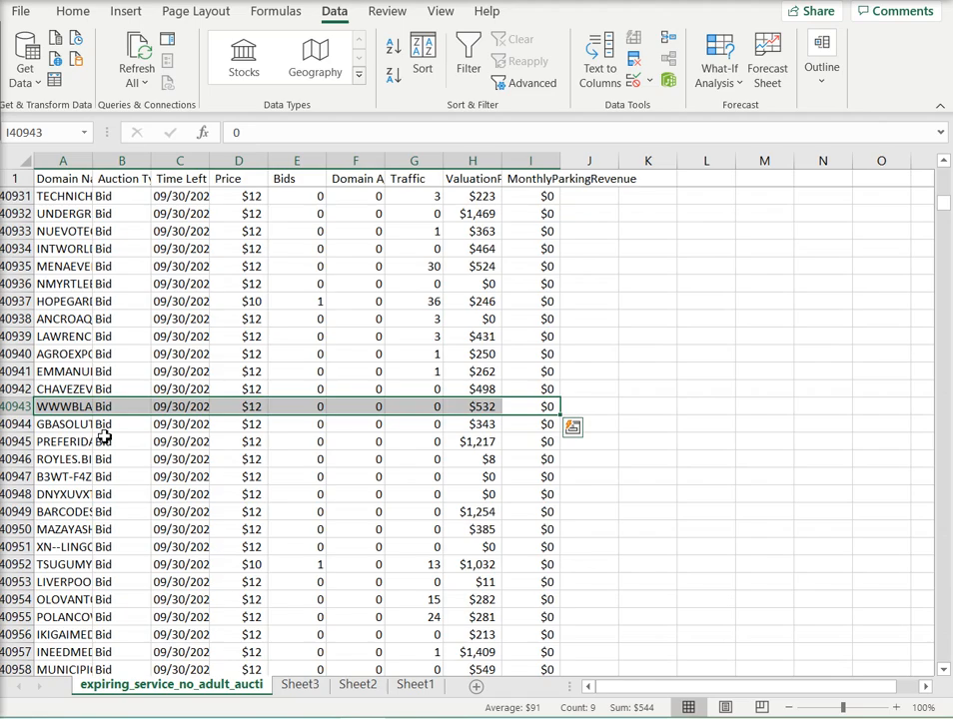
{"action": "key", "text": "ctrl+shift+Up"}
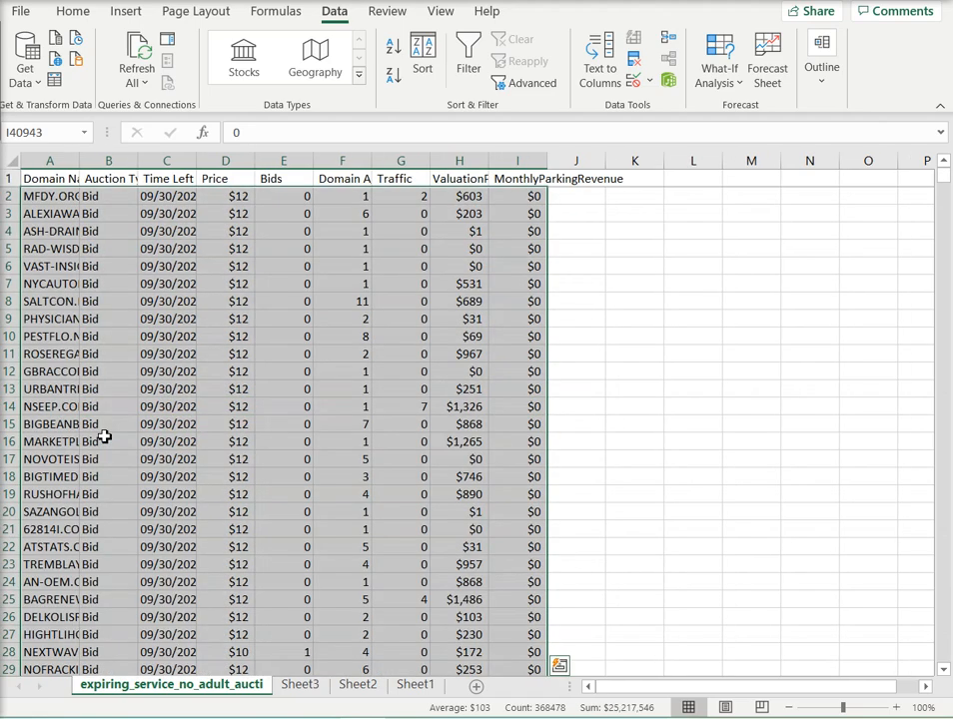
{"action": "right_click", "coordinate": [183, 425]}
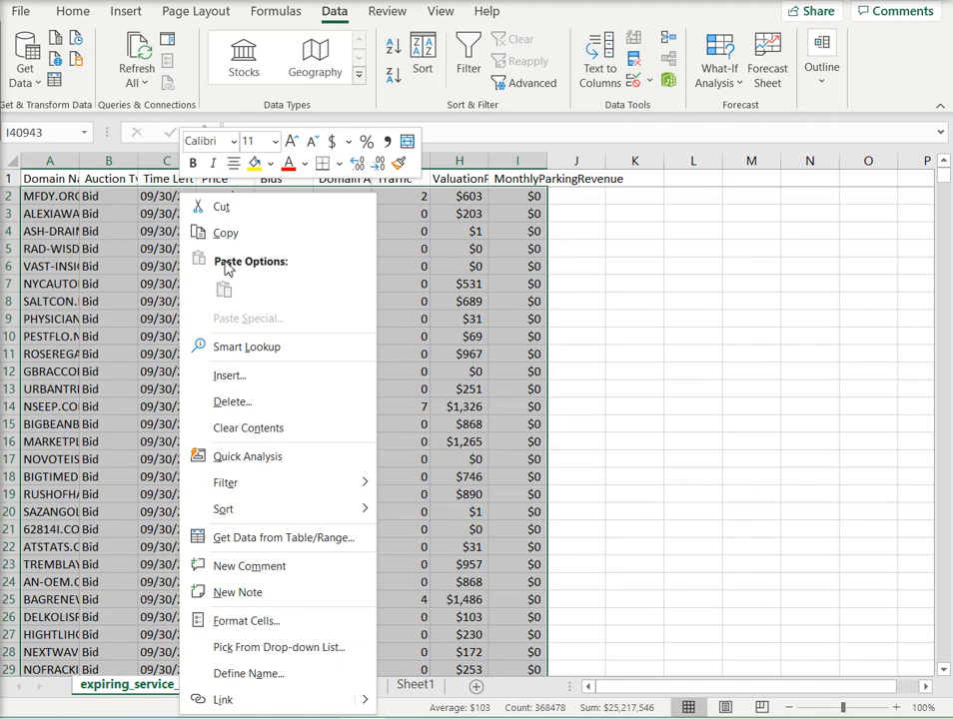
{"action": "key", "text": "Escape"}
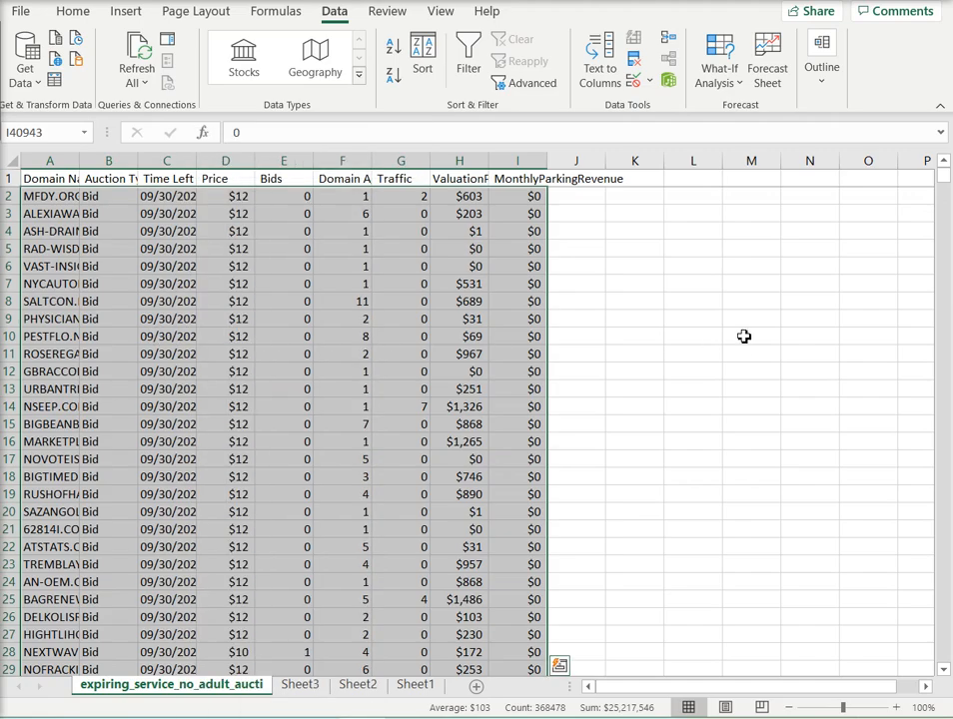